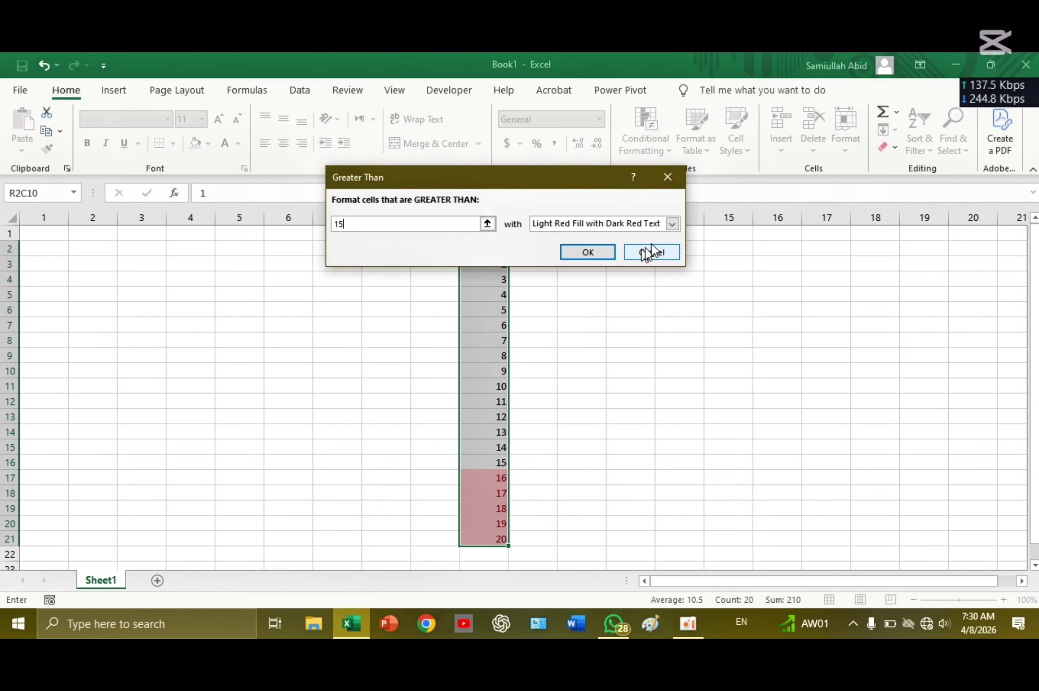
Preview the yellow, green and light red fill formats for the greater-than-15 rule, and discard the rule.
click(672, 224)
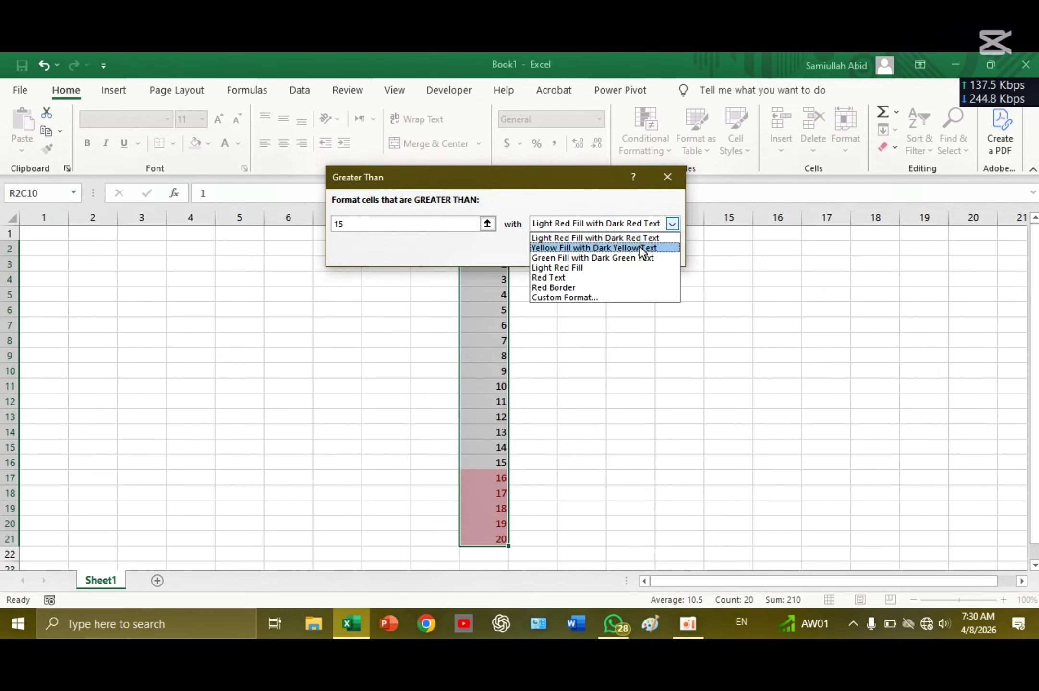
click(639, 246)
click(674, 223)
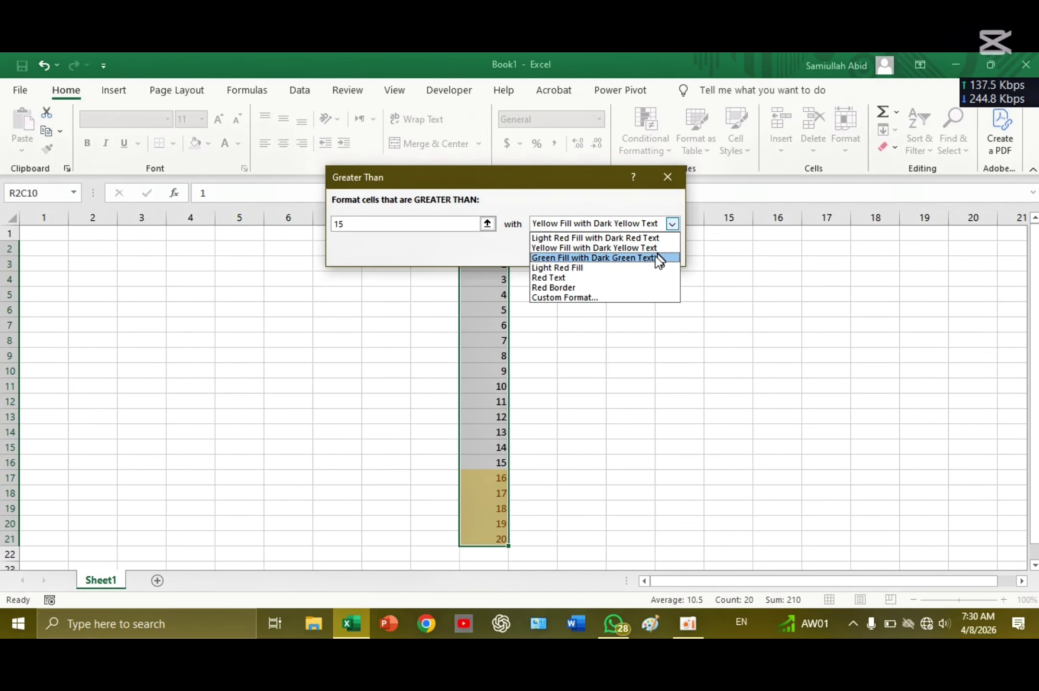
key(Escape)
key(Down)
click(672, 223)
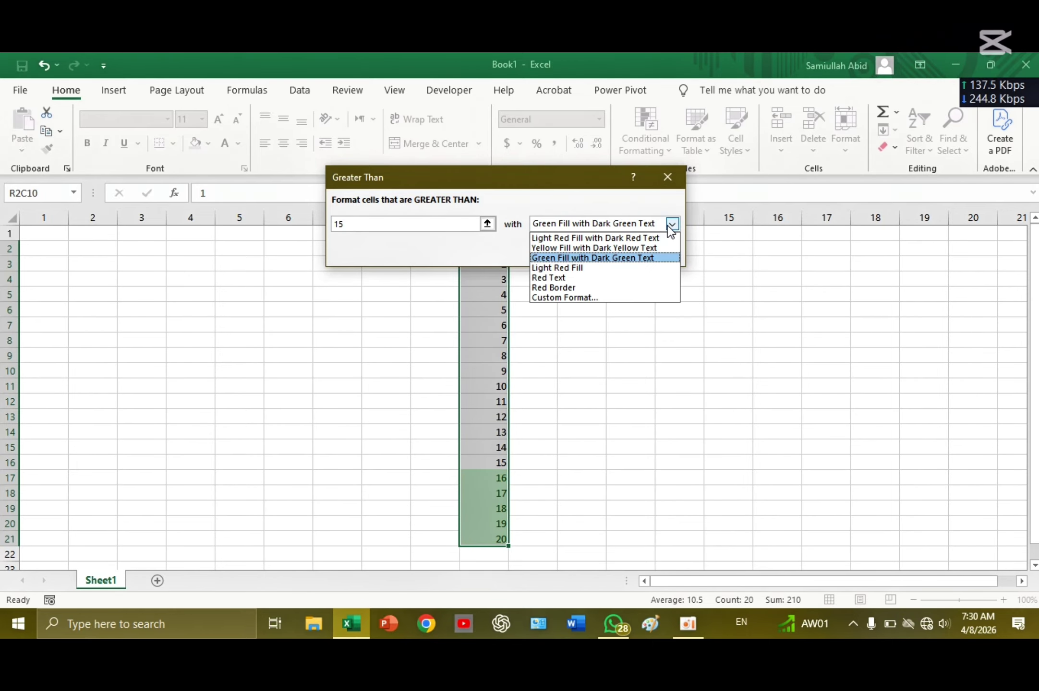
click(649, 238)
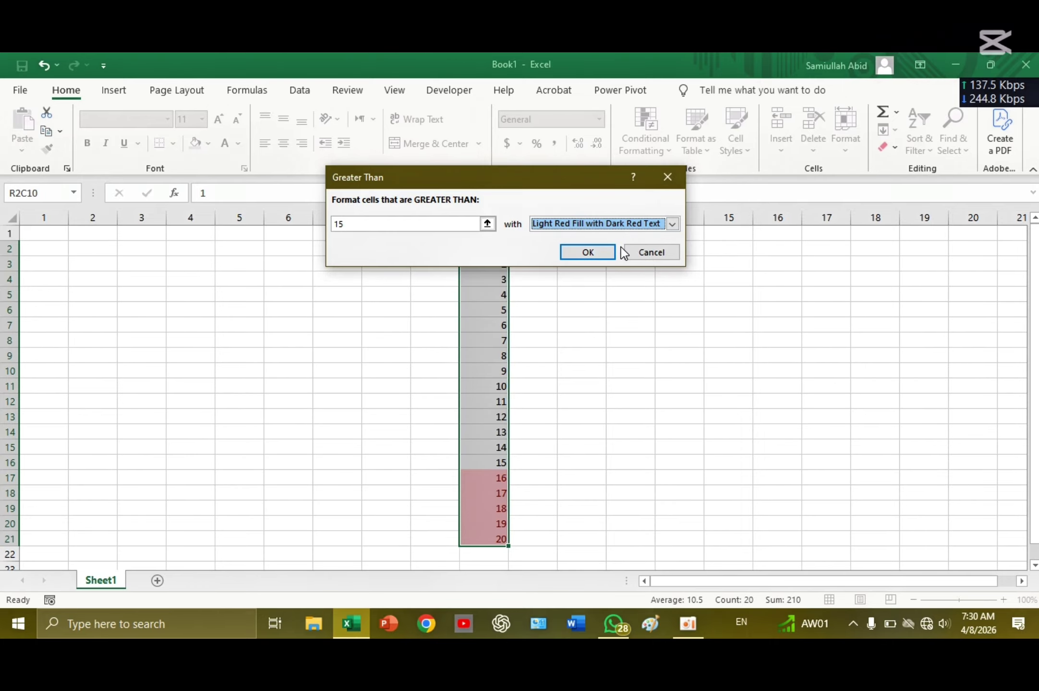
click(634, 253)
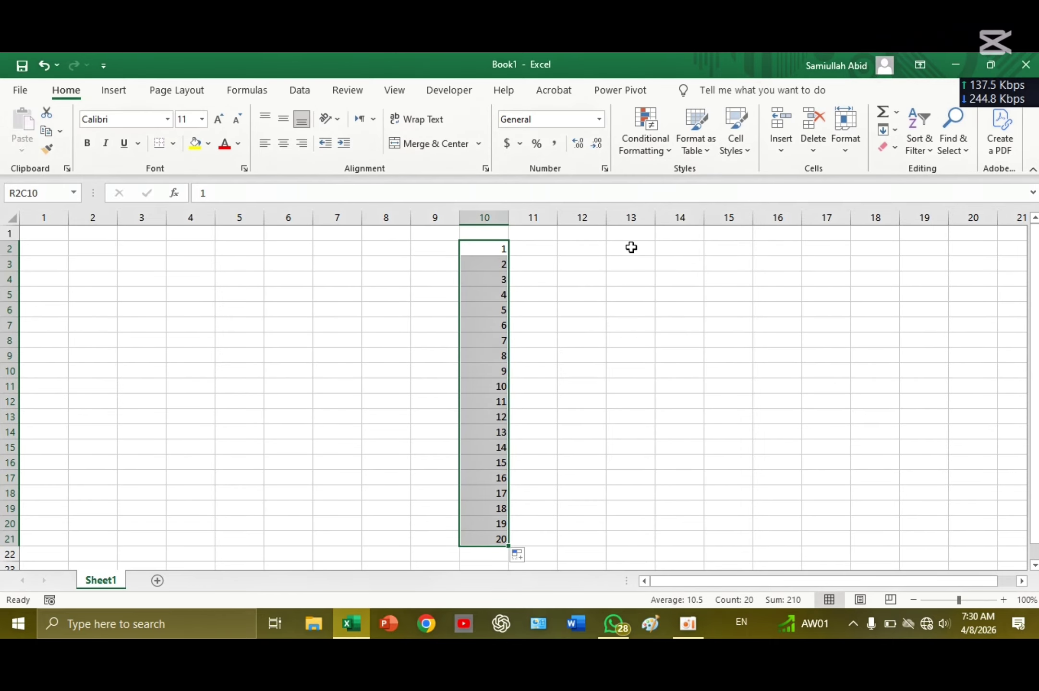
Preview a Less Than 5 highlight rule with light red fill on the column 10 numbers, and discard it.
click(646, 129)
mouse_move(717, 173)
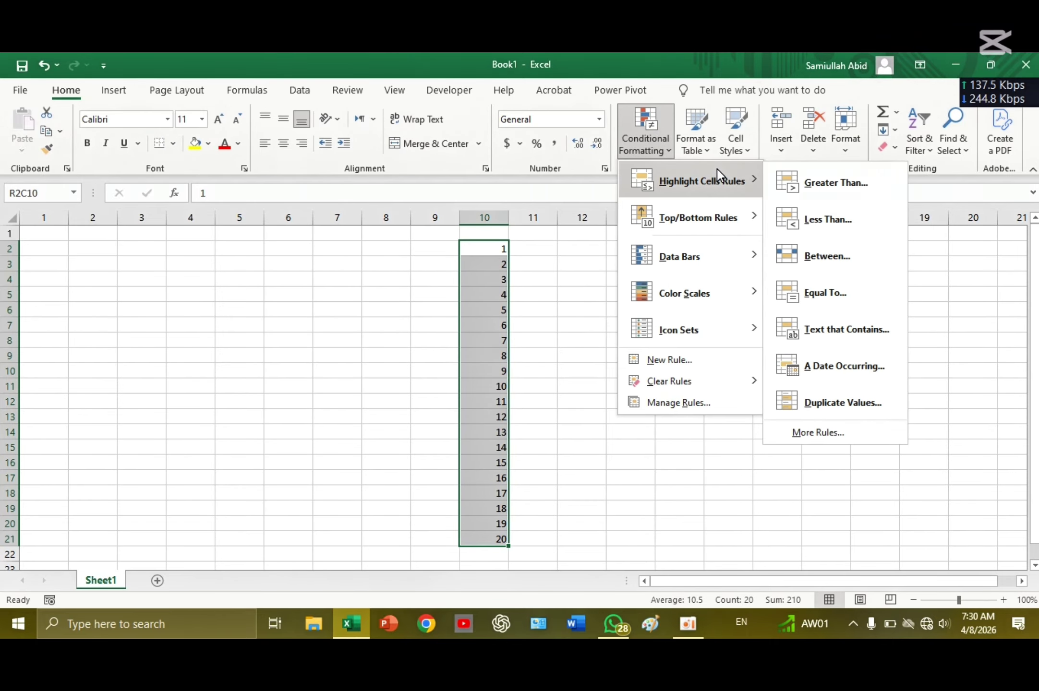
click(821, 219)
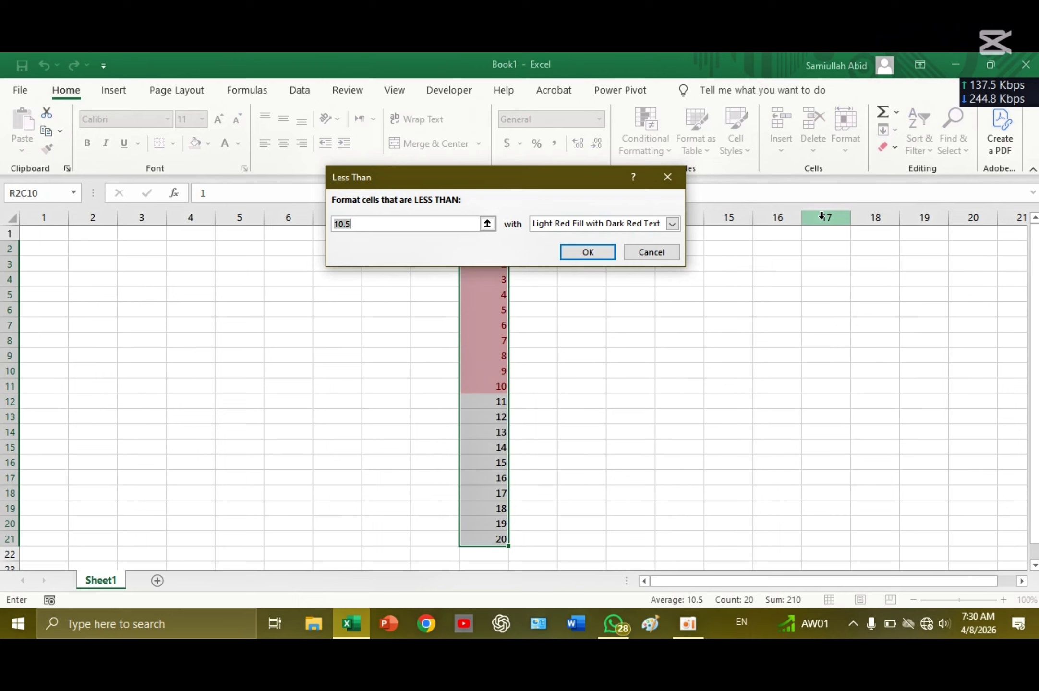
text(5)
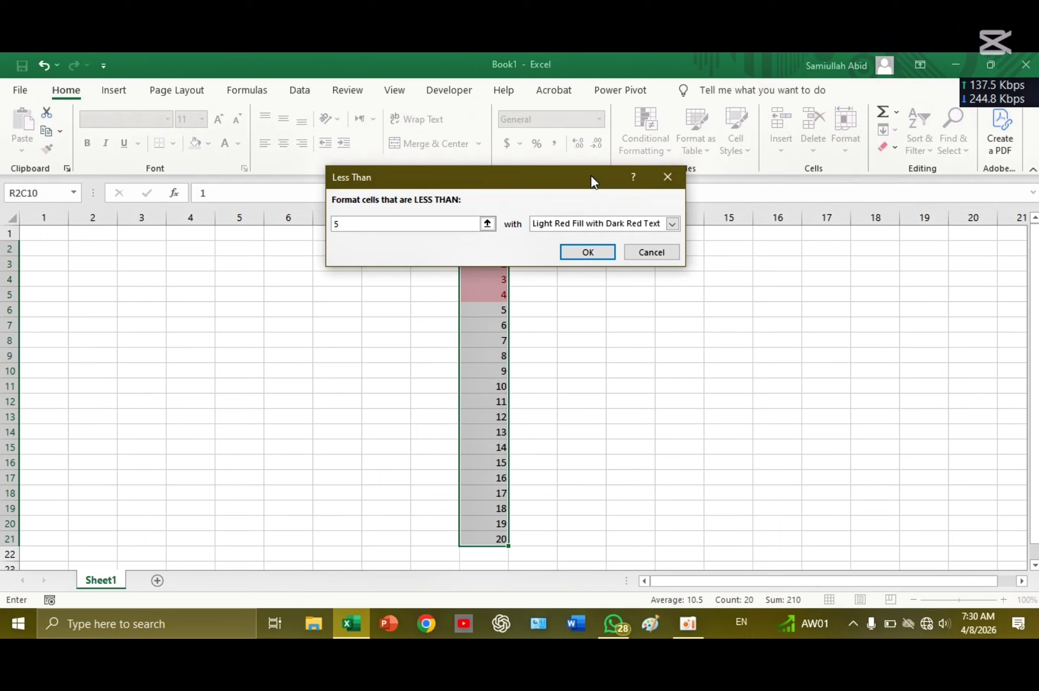
drag(591, 177, 604, 110)
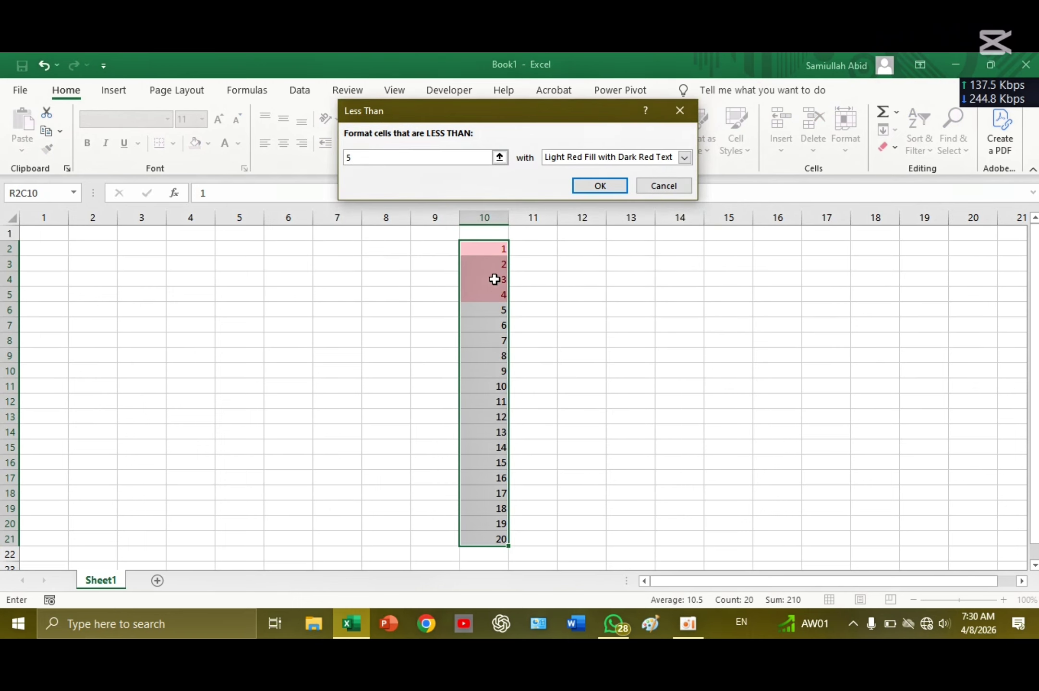
click(674, 186)
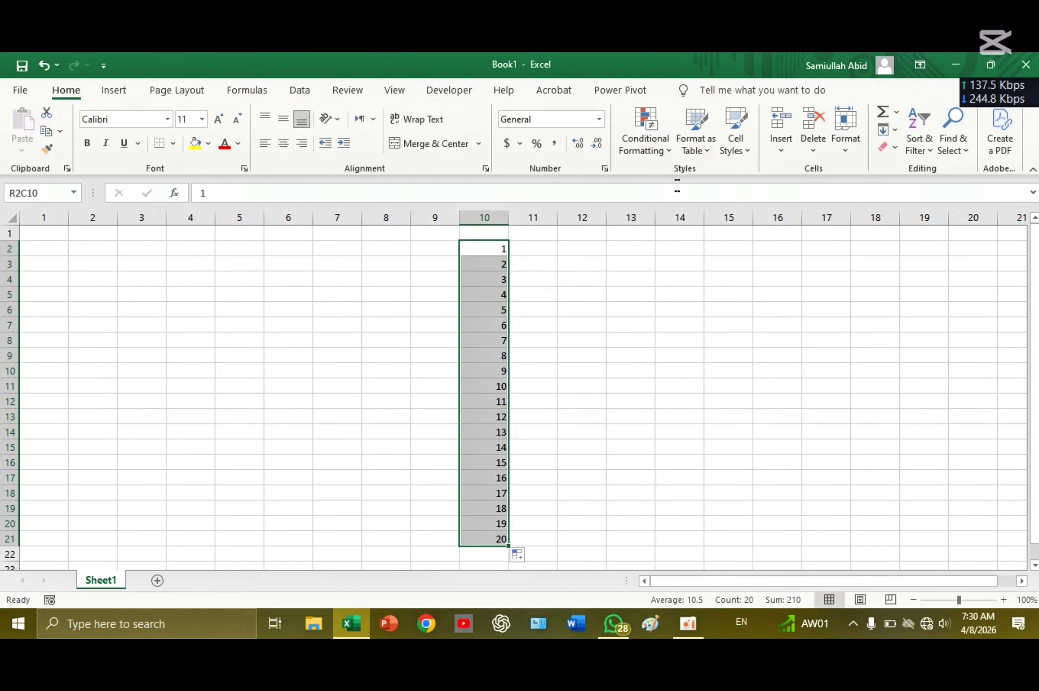
Preview a Between 9 and 12 highlight rule with light red fill on the column 10 numbers, and discard it.
click(623, 151)
mouse_move(713, 194)
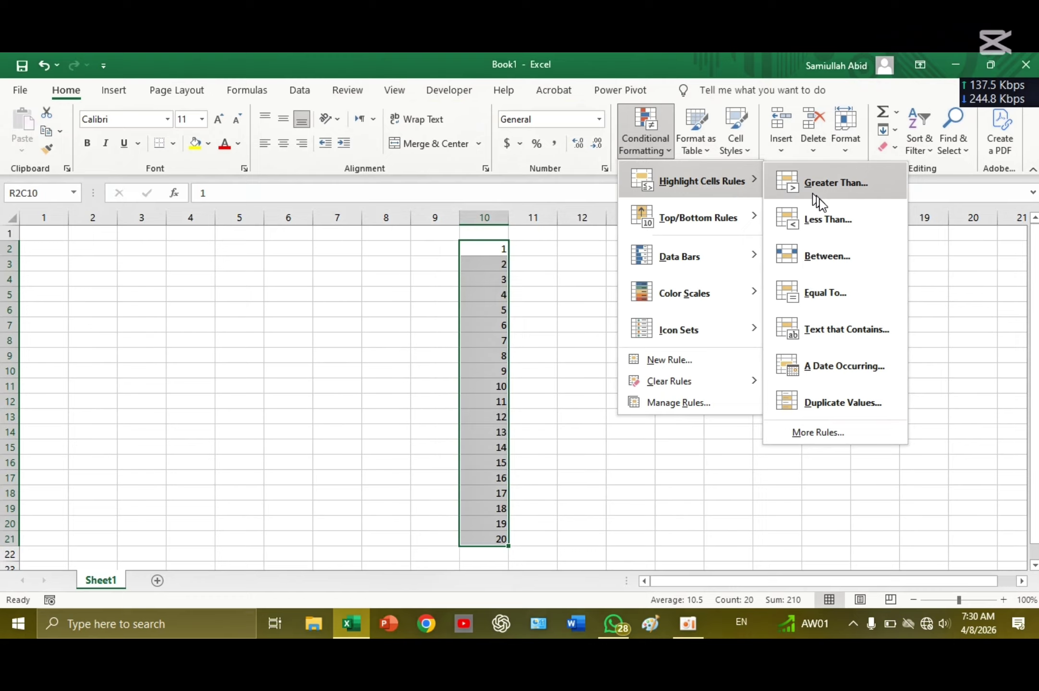
click(828, 252)
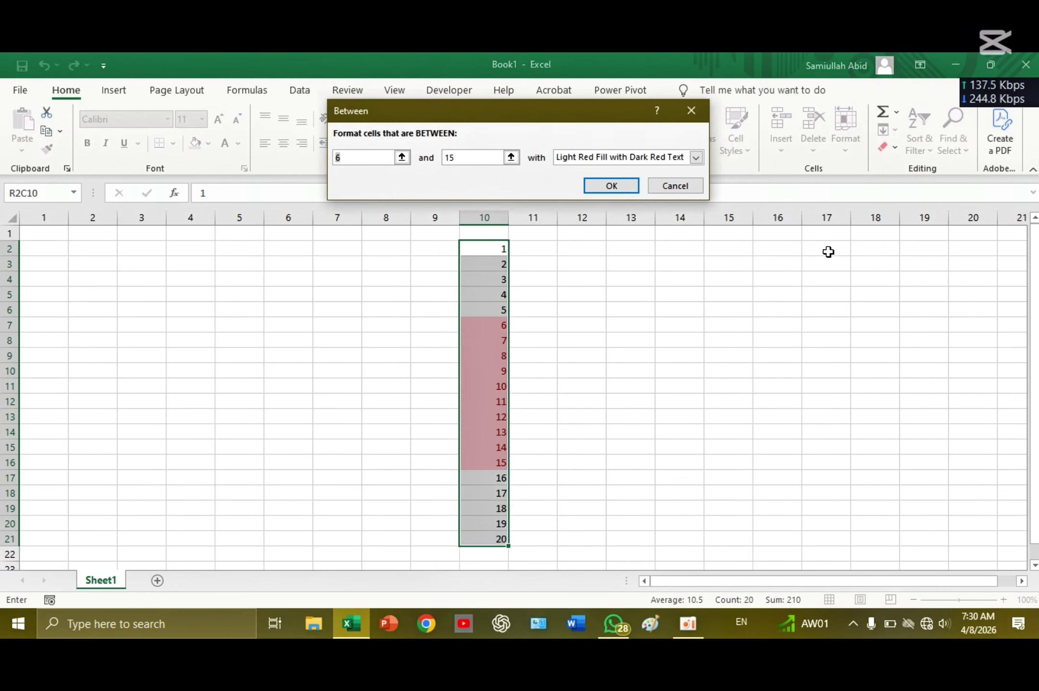
text(9)
click(477, 157)
key(BackSpace)
text(2)
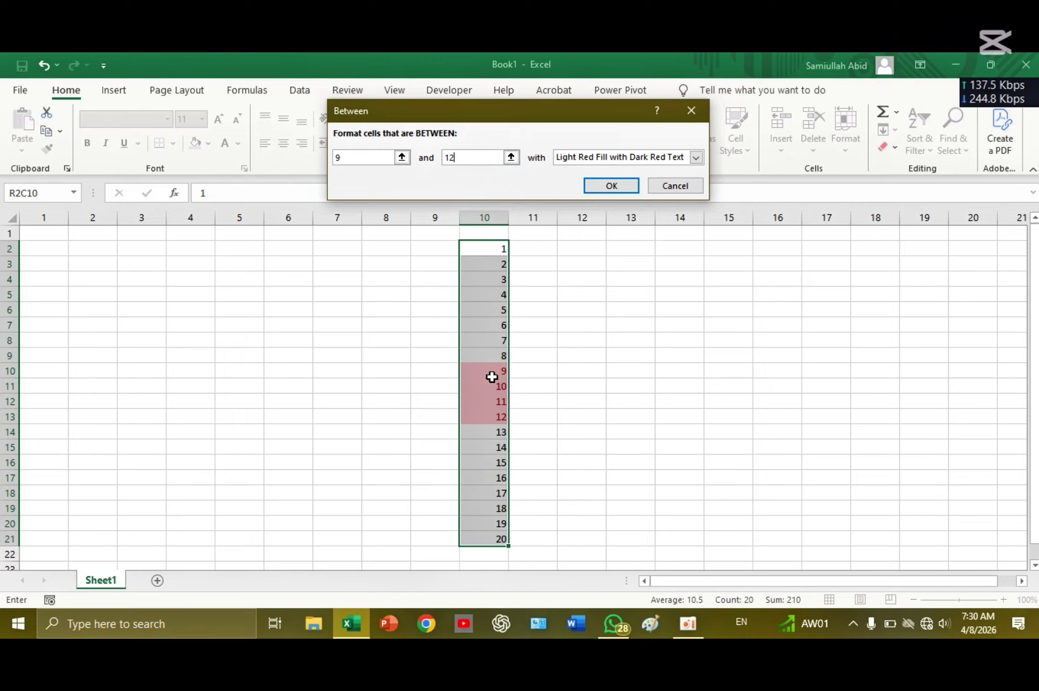
click(692, 190)
Preview an Equal To 15 highlight rule with light red fill on the column 10 numbers, and discard it.
click(669, 153)
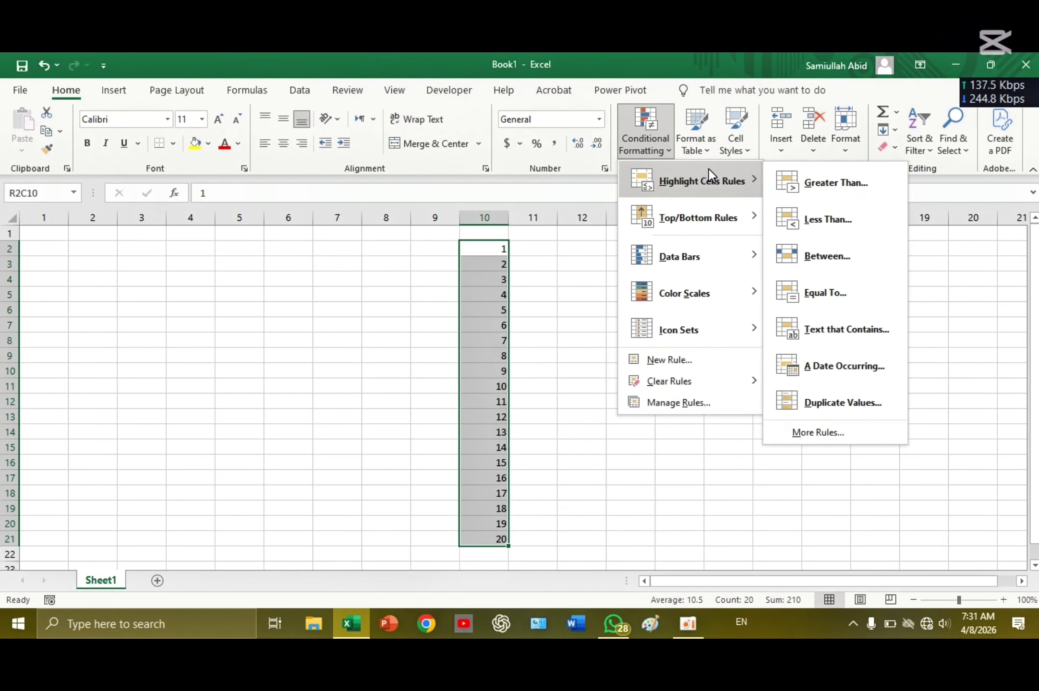
text(he)
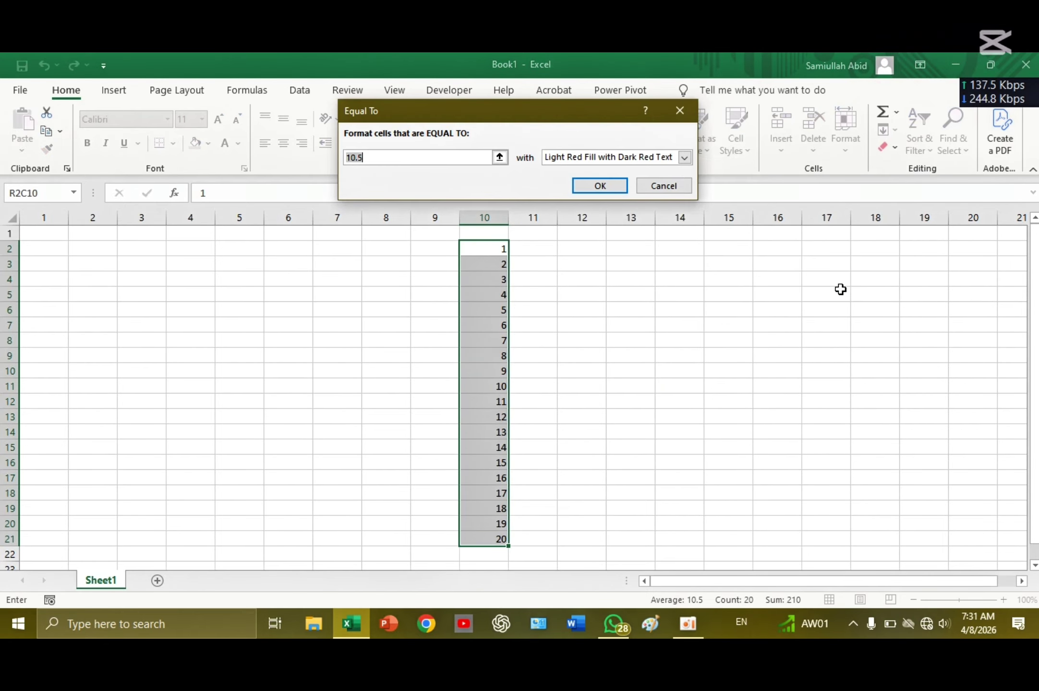
text(15)
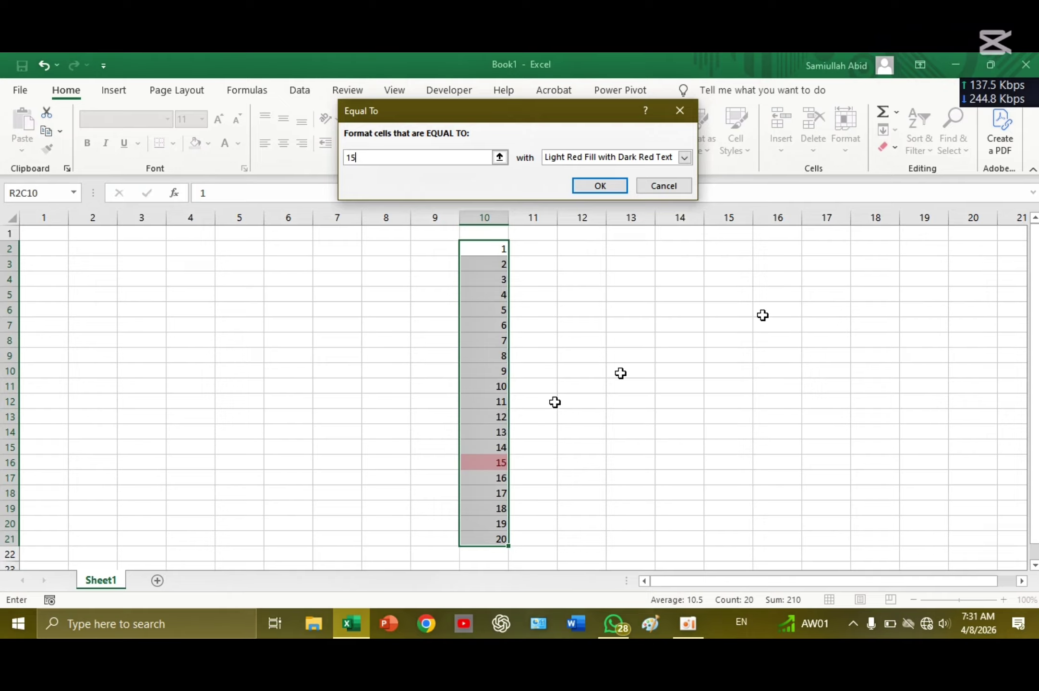
click(656, 185)
Enter four sample first names in column 12, rows 2 to 5.
click(637, 159)
mouse_move(696, 180)
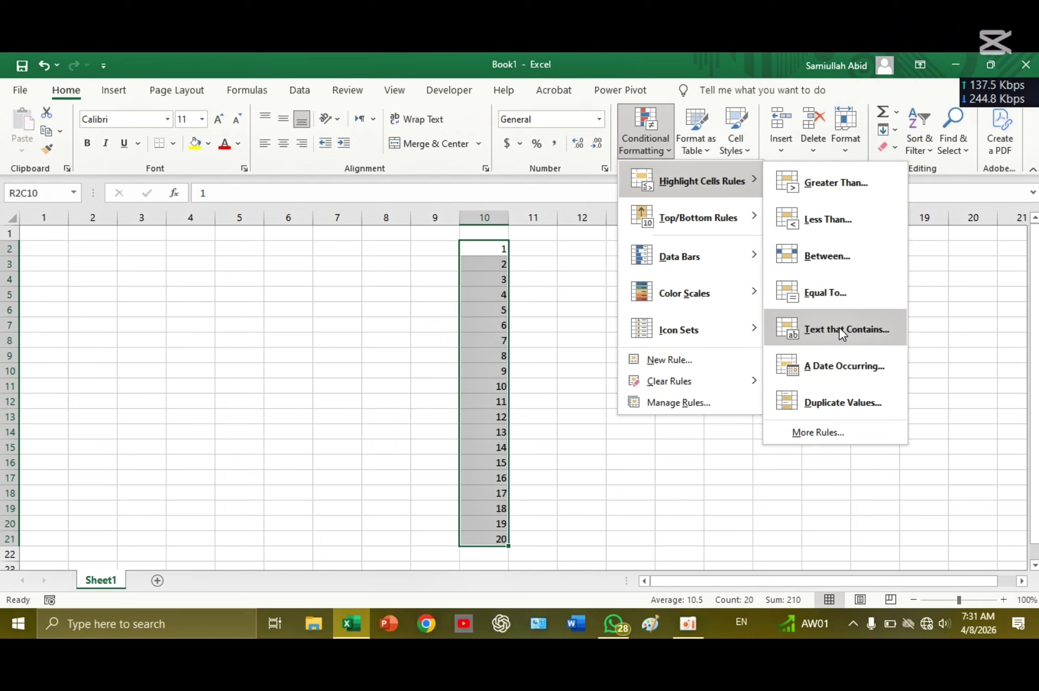
click(573, 252)
click(574, 253)
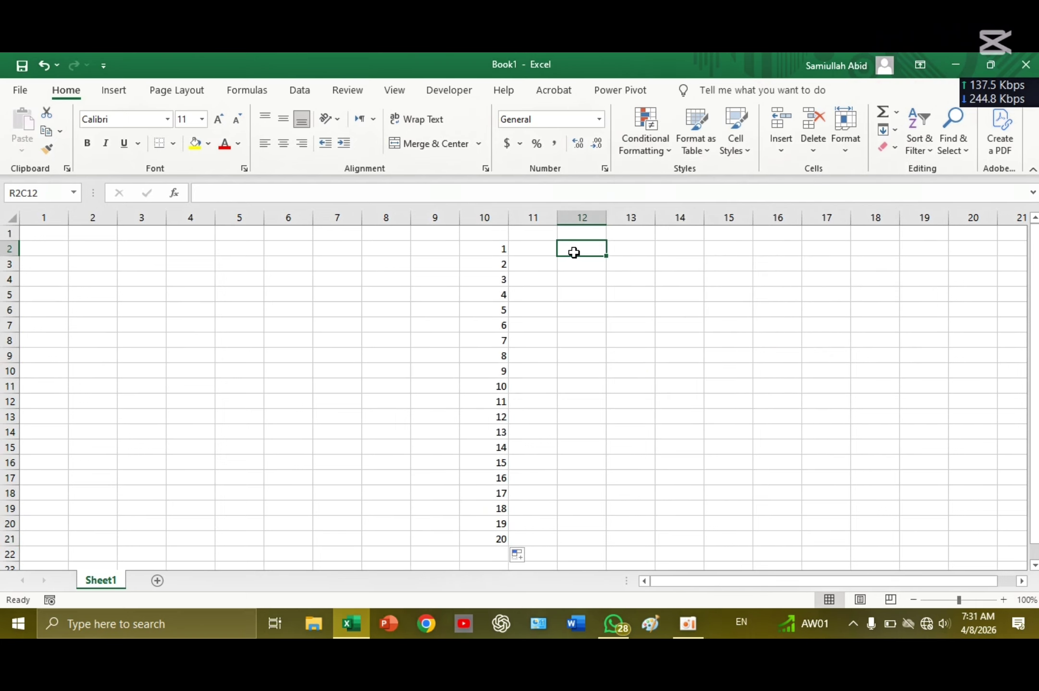
text(ahmad)
key(Return)
text(basir)
key(Return)
text(kha)
key(Return)
text(khalid)
Preview a Text That Contains rule on the four names with "h" and with "b", and discard it.
drag(573, 253, 575, 295)
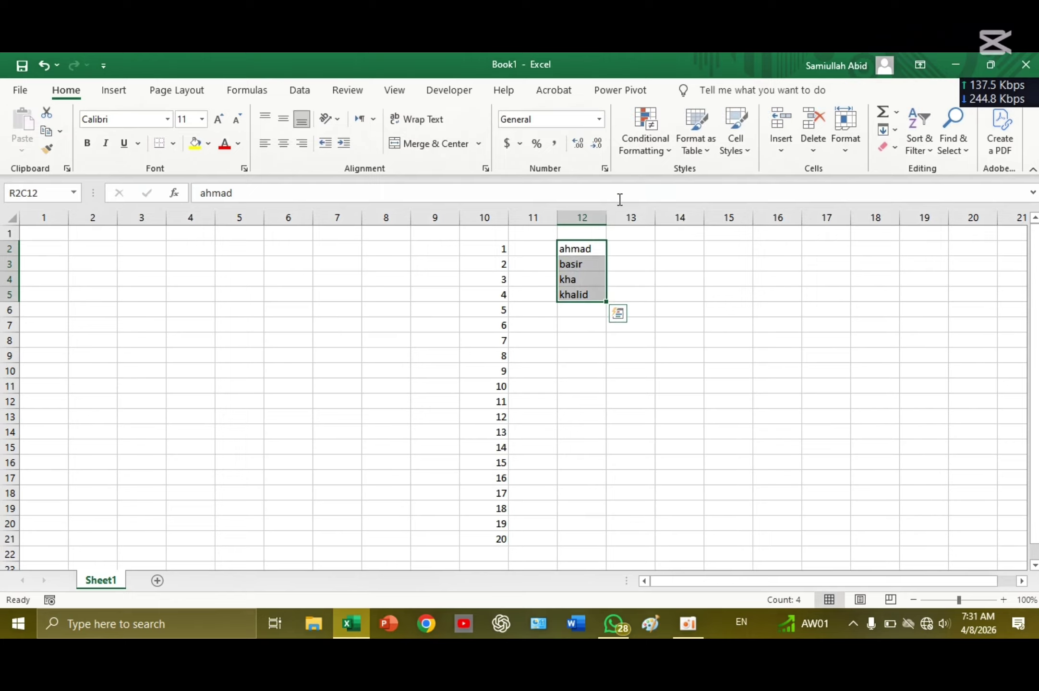
click(636, 157)
mouse_move(707, 182)
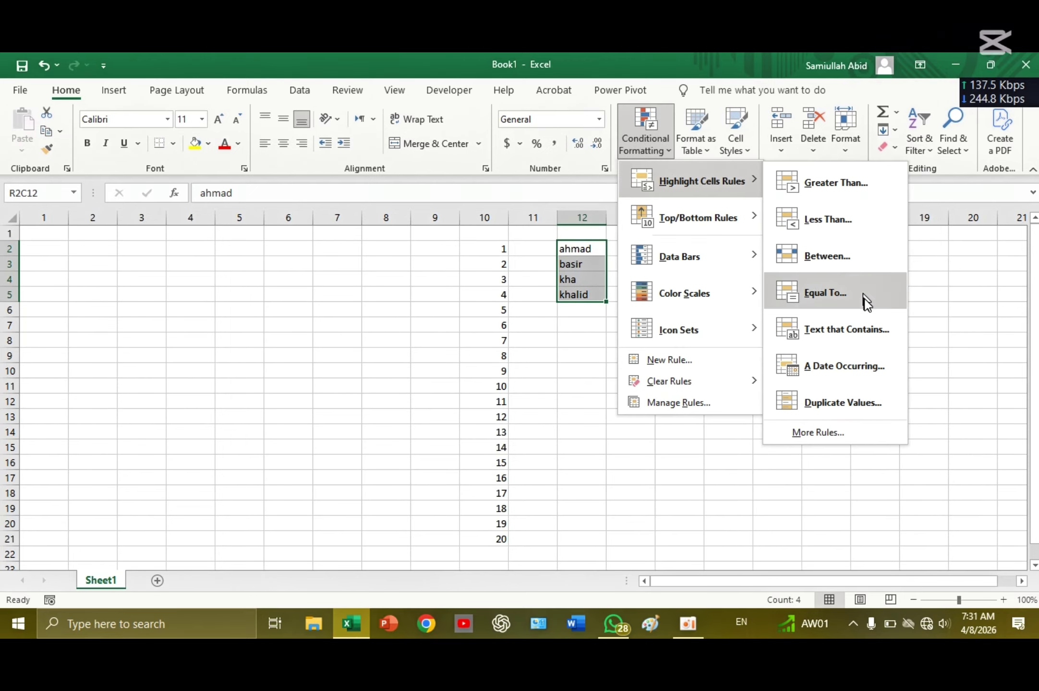
click(857, 329)
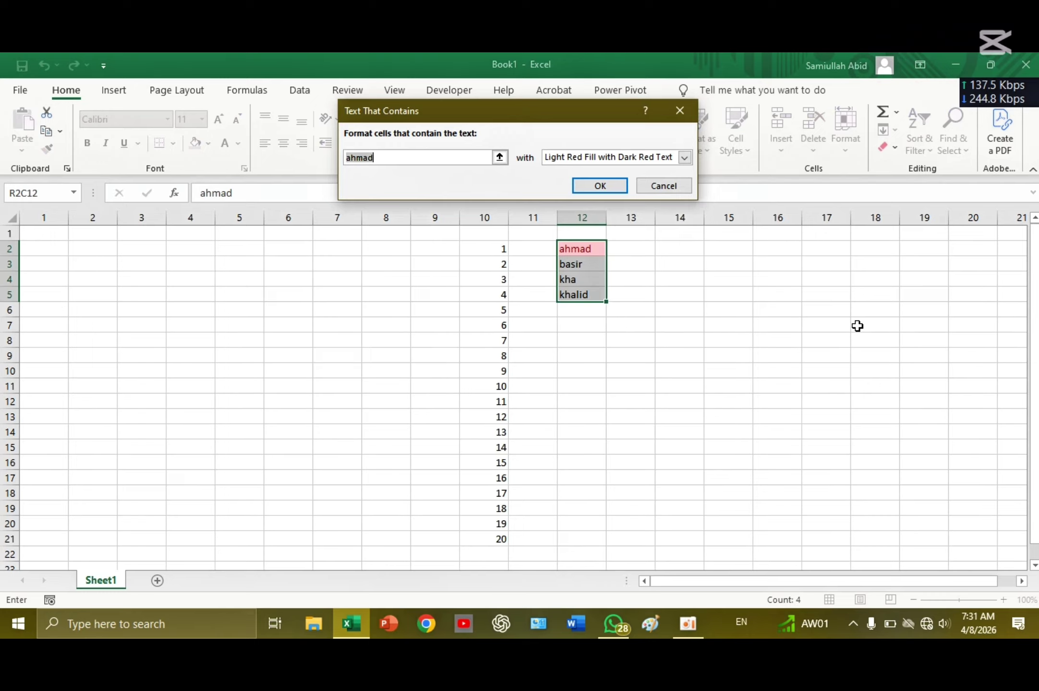
text(g)
key(BackSpace)
text(h)
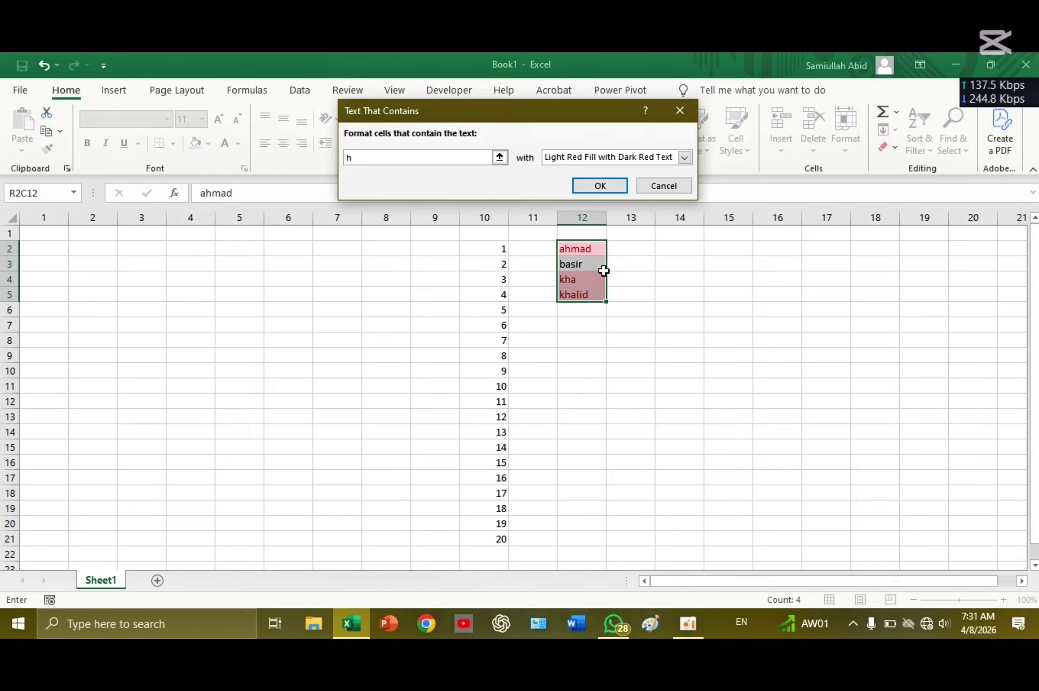
text(b)
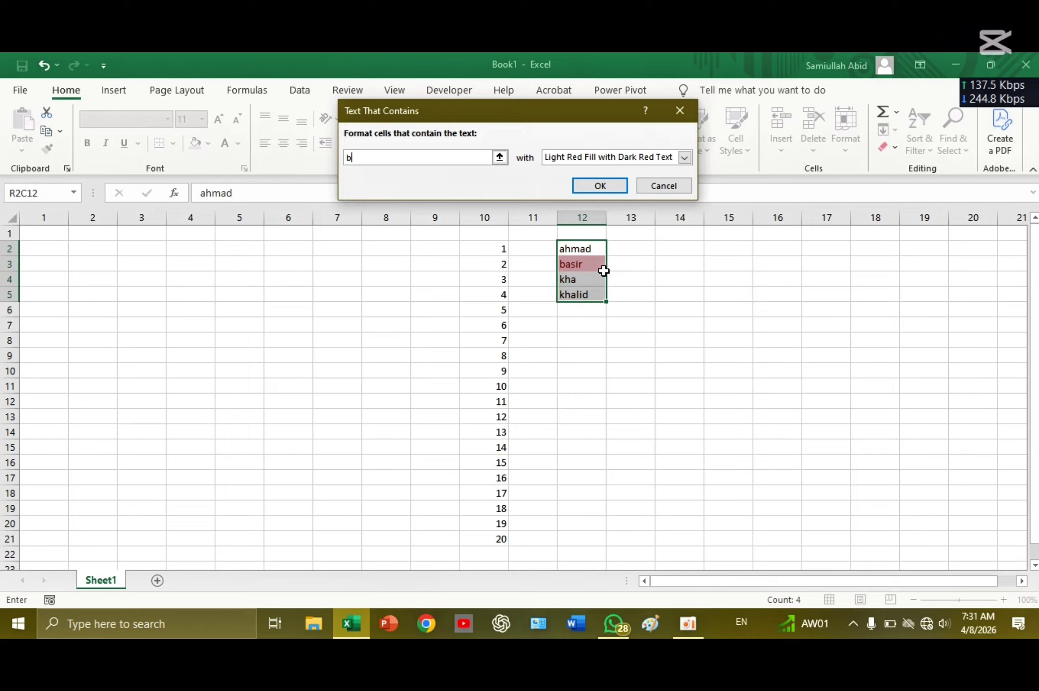
click(661, 187)
Enter the current date in R8C15, extend the date series over rows 2 to 17, and autofit the column width.
click(646, 137)
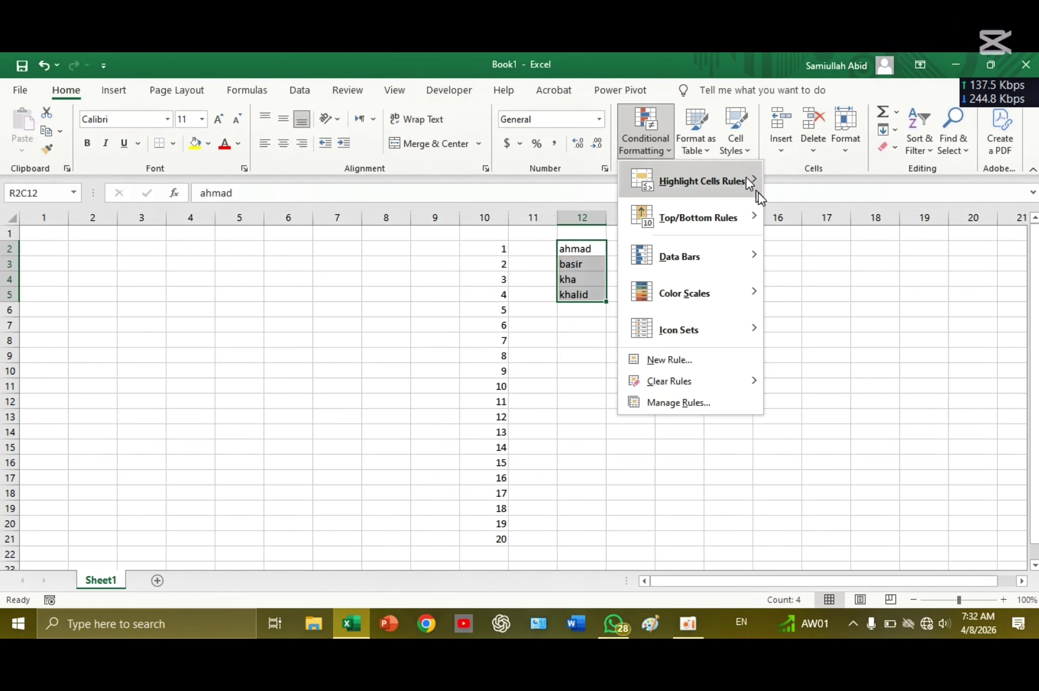
mouse_move(745, 179)
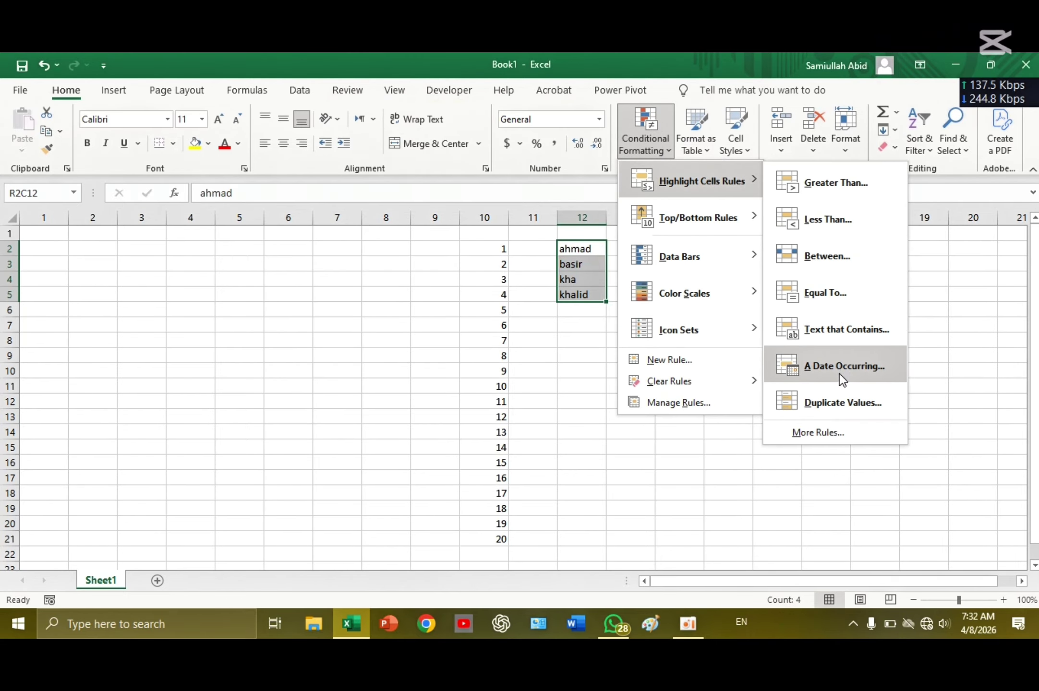
click(587, 362)
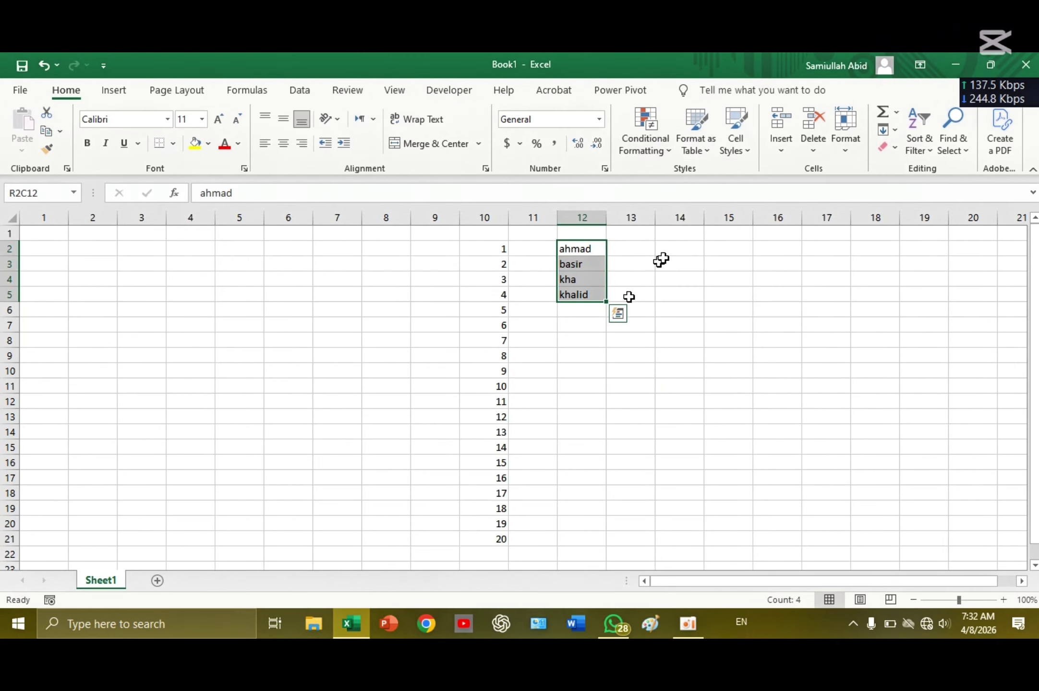
click(752, 336)
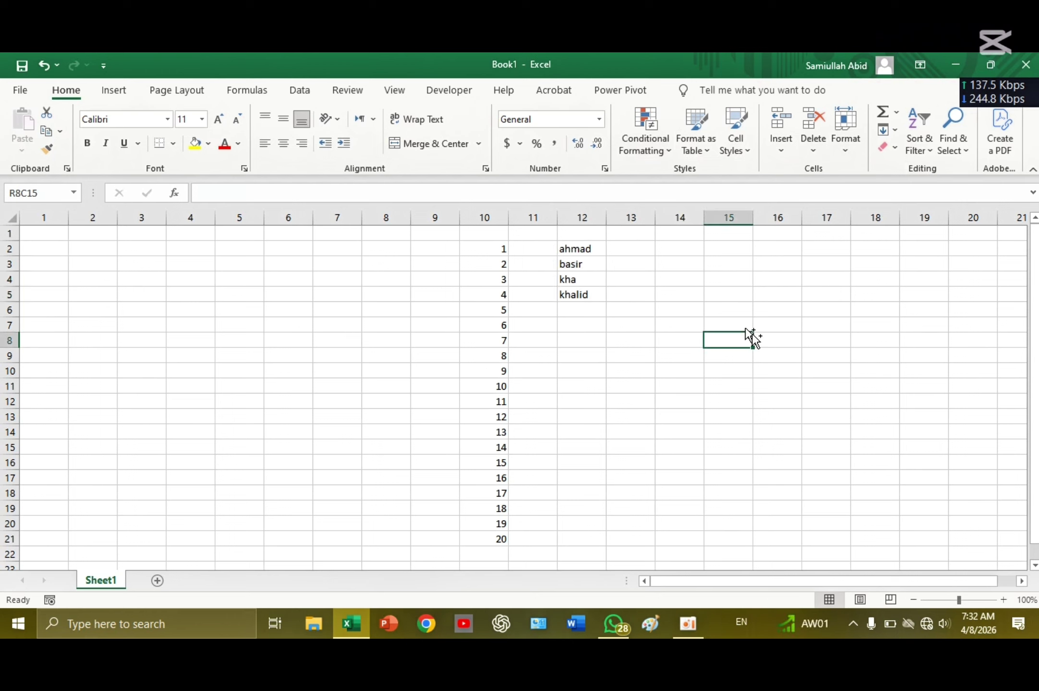
key(ctrl+semicolon)
drag(754, 349, 734, 243)
drag(753, 347, 765, 485)
double_click(753, 220)
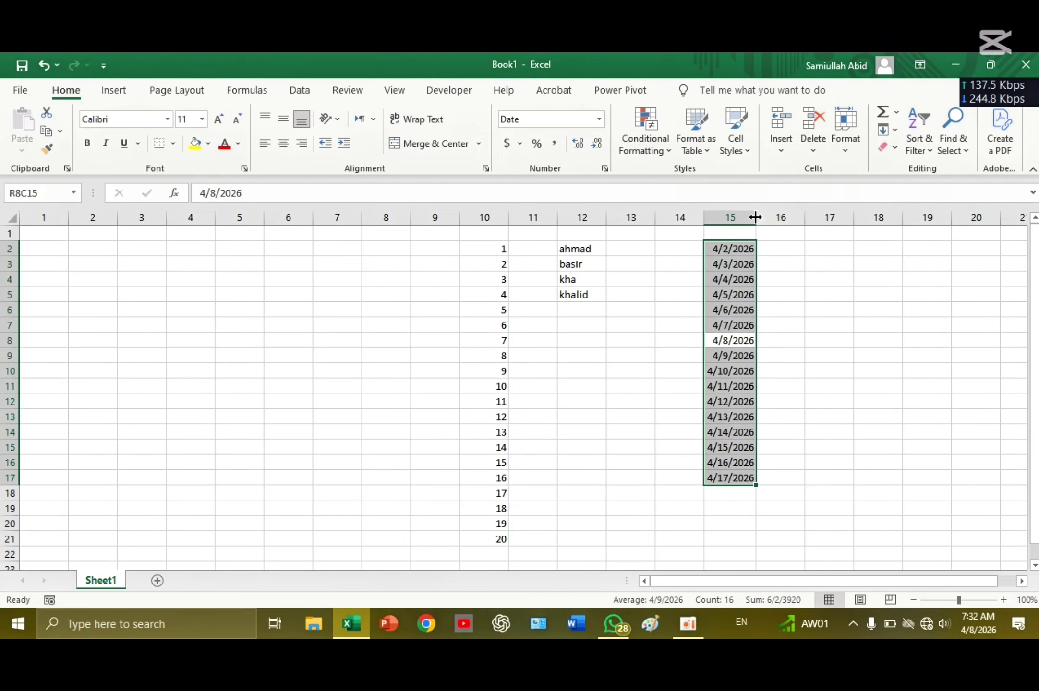
Preview an A Date Occurring rule on the column 15 dates for Yesterday, Today, Tomorrow and In the last 7 days.
click(656, 134)
mouse_move(754, 193)
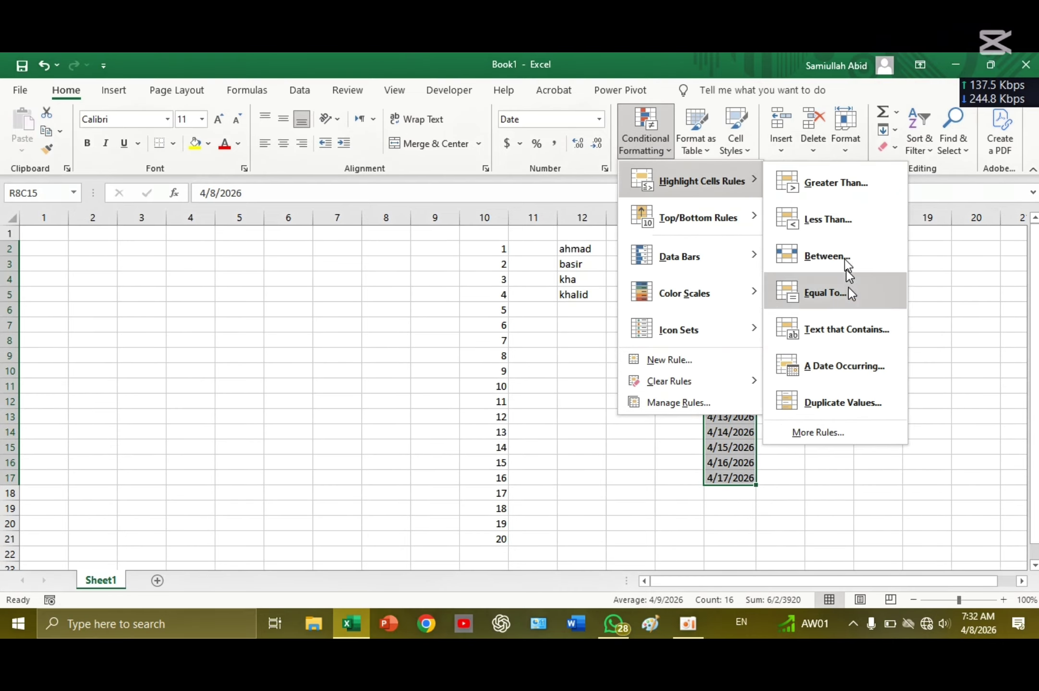
click(861, 366)
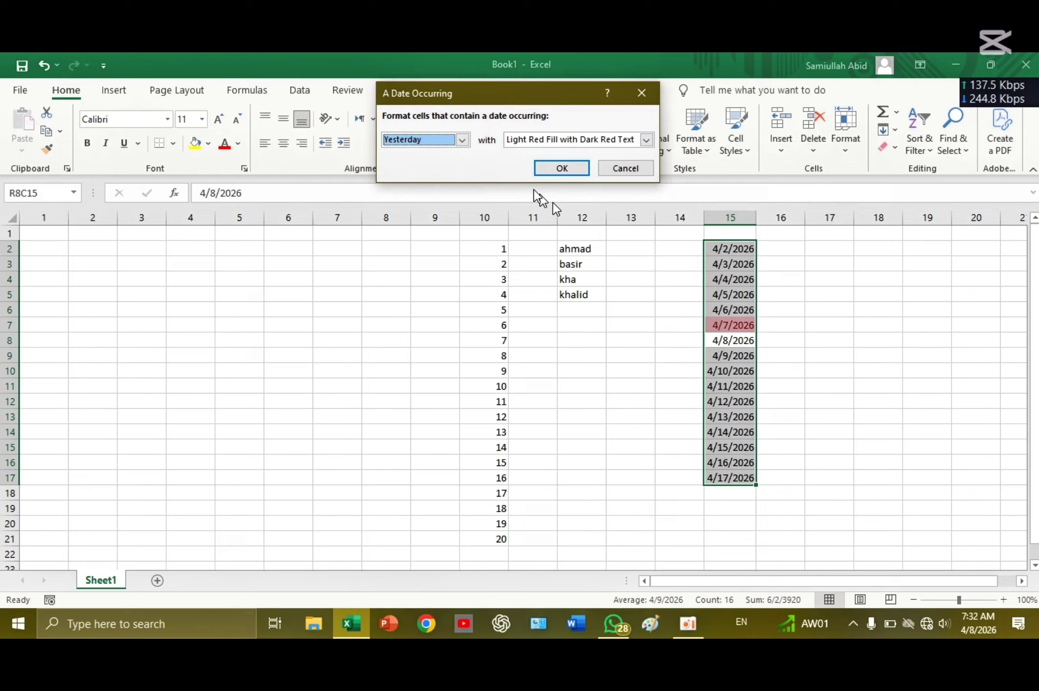
click(462, 139)
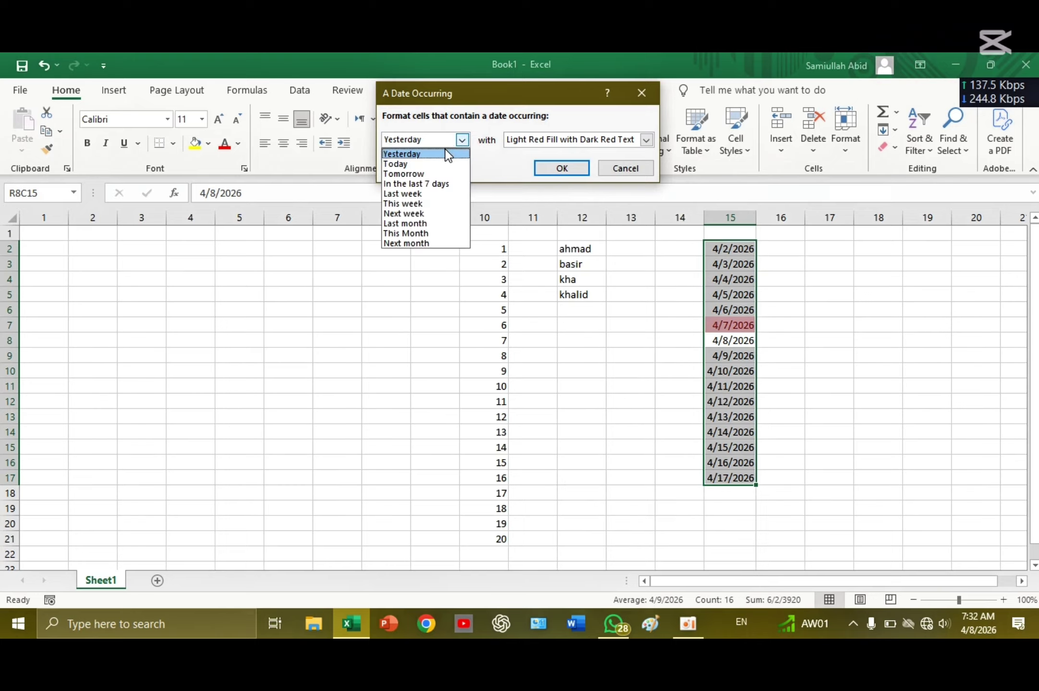
key(Down)
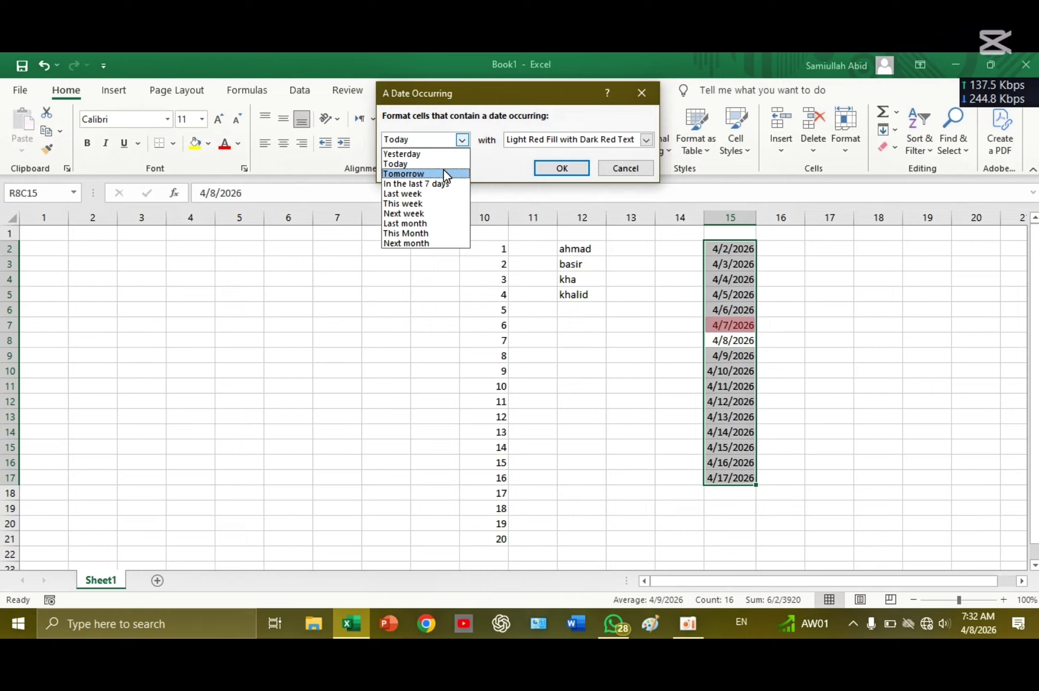
click(443, 172)
click(461, 140)
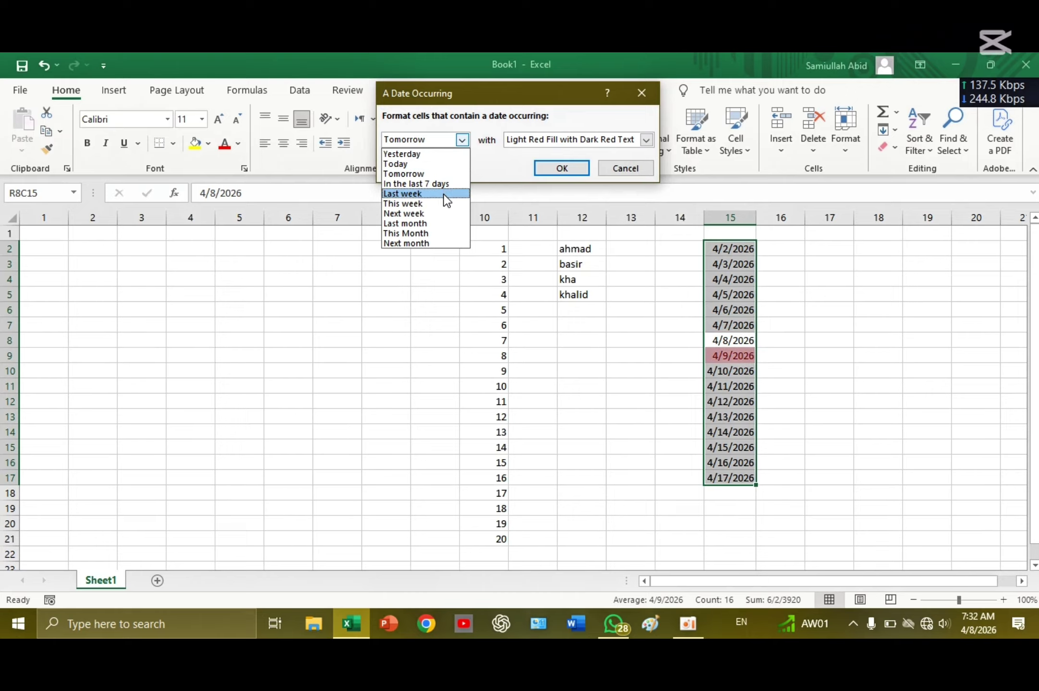
click(453, 185)
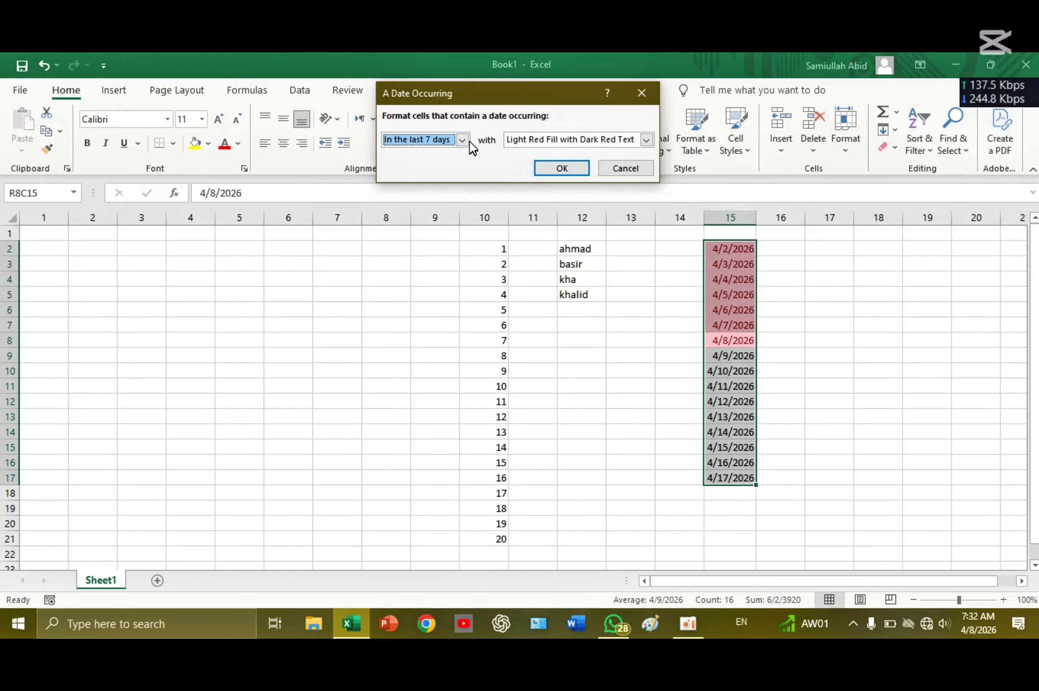
Preview the date rule for Last week, This week and Tomorrow, and discard it.
click(463, 141)
click(452, 192)
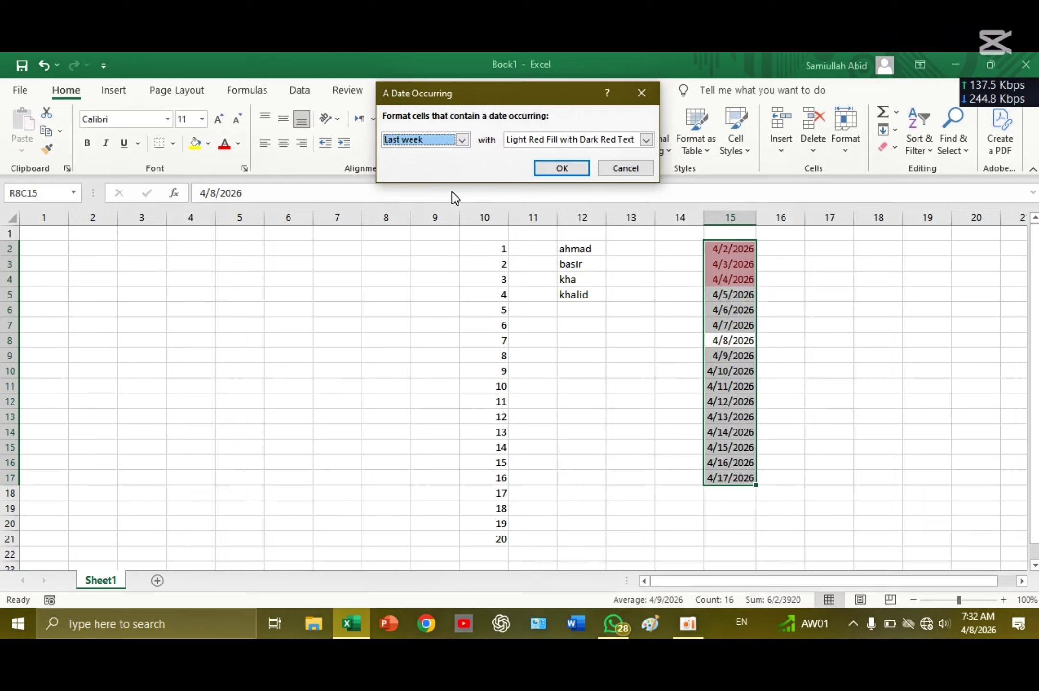
click(462, 144)
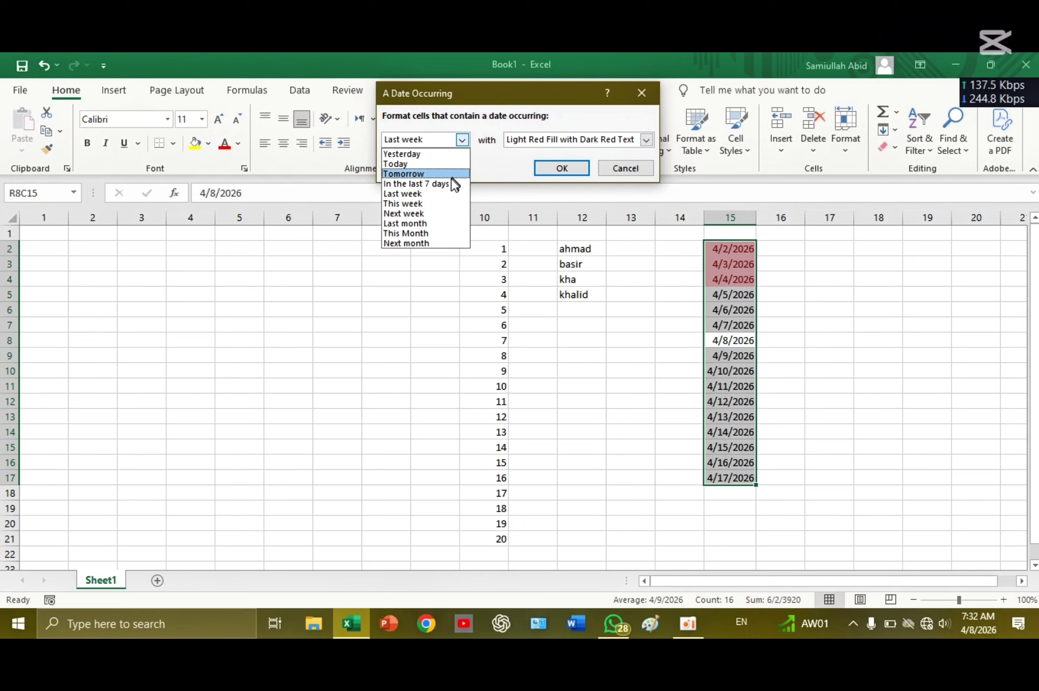
click(444, 199)
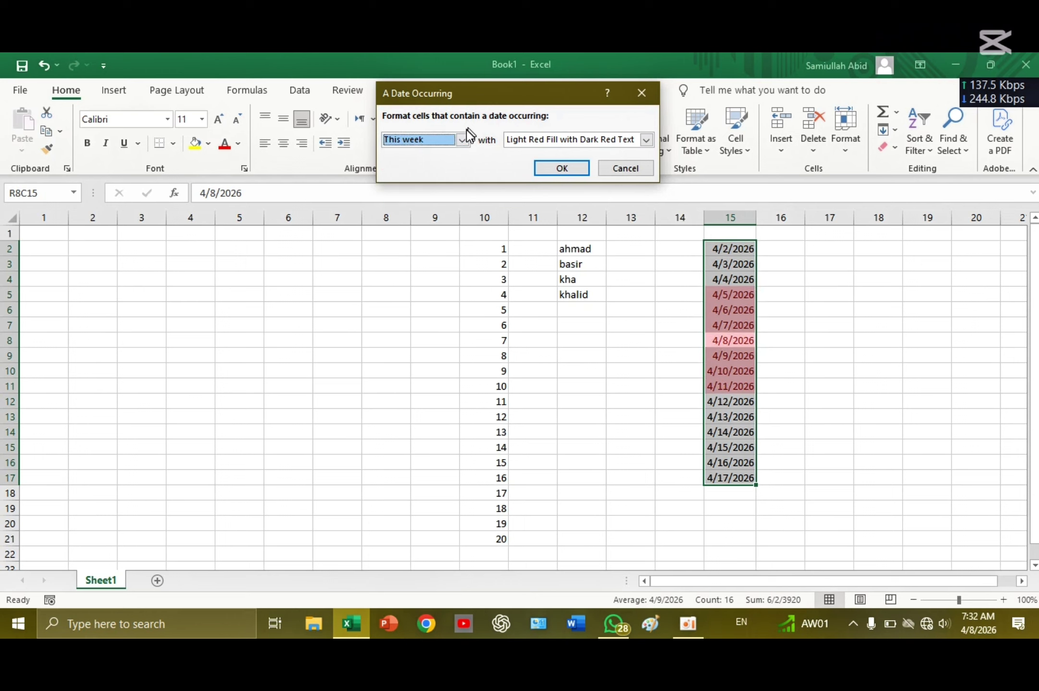
click(464, 138)
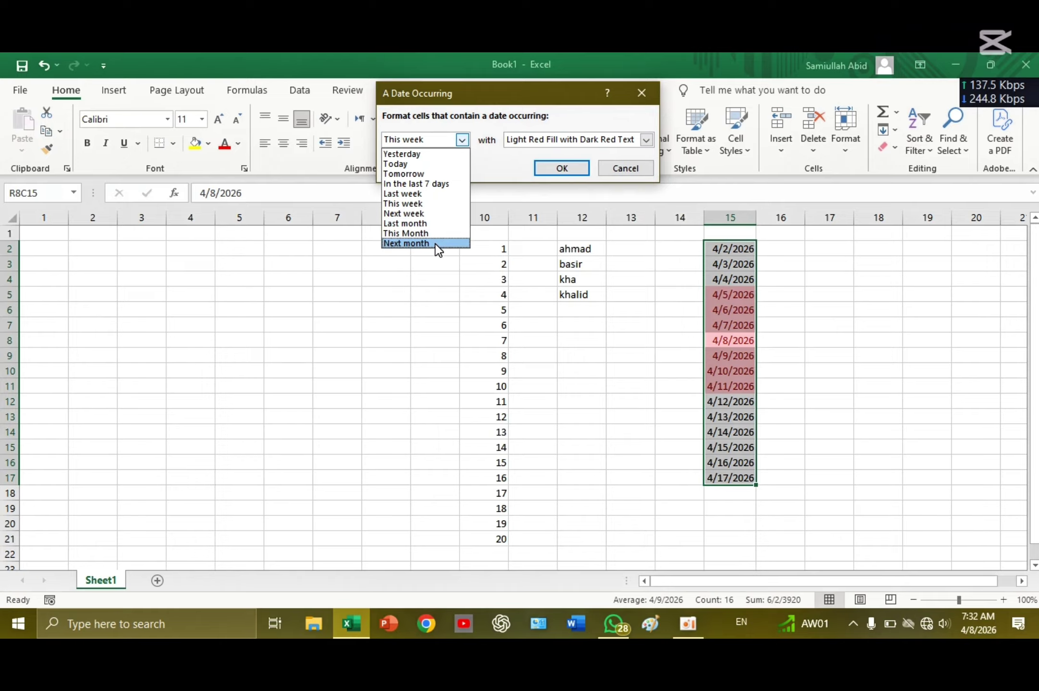
click(444, 174)
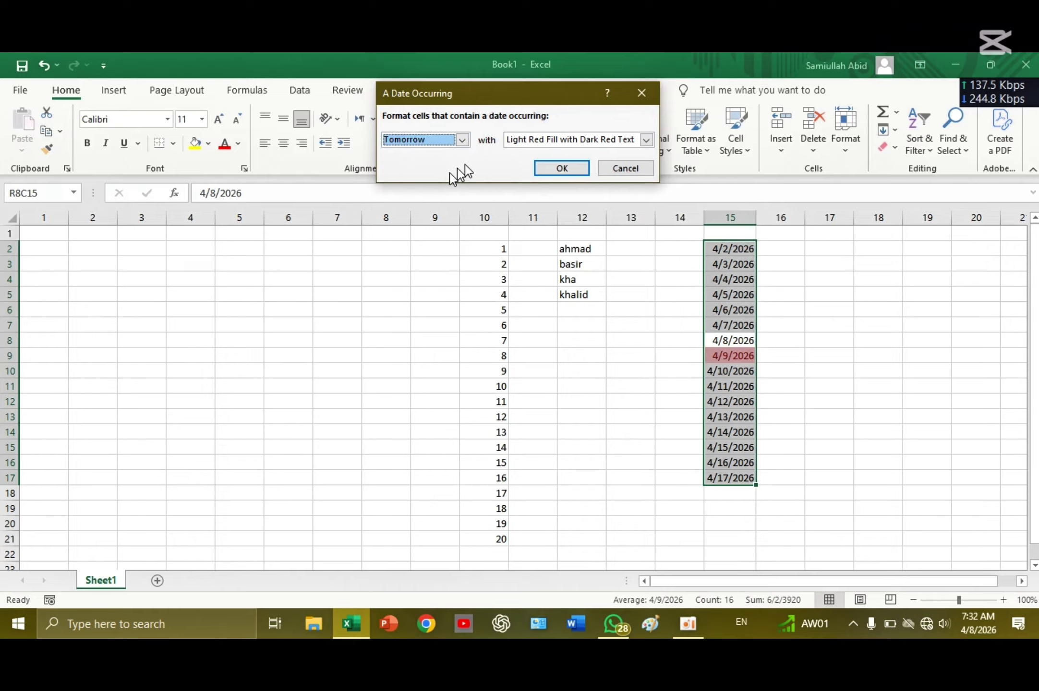
click(619, 169)
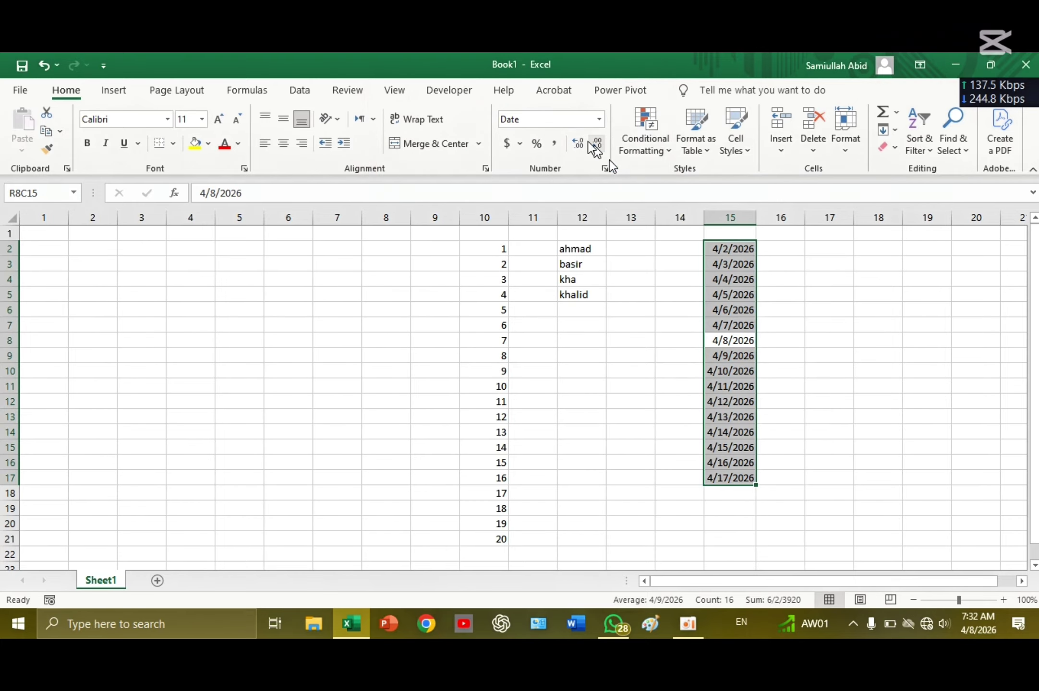
Complete the partial name in row 4 of column 12 so it duplicates the name in row 5.
click(645, 137)
mouse_move(722, 180)
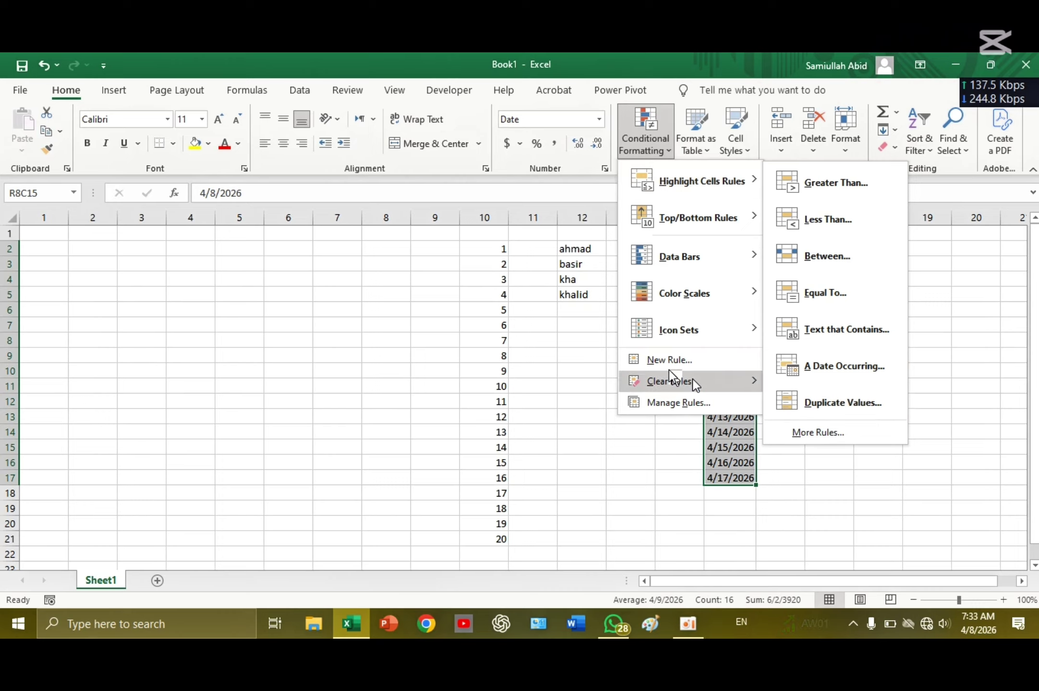
click(581, 288)
click(586, 279)
double_click(586, 279)
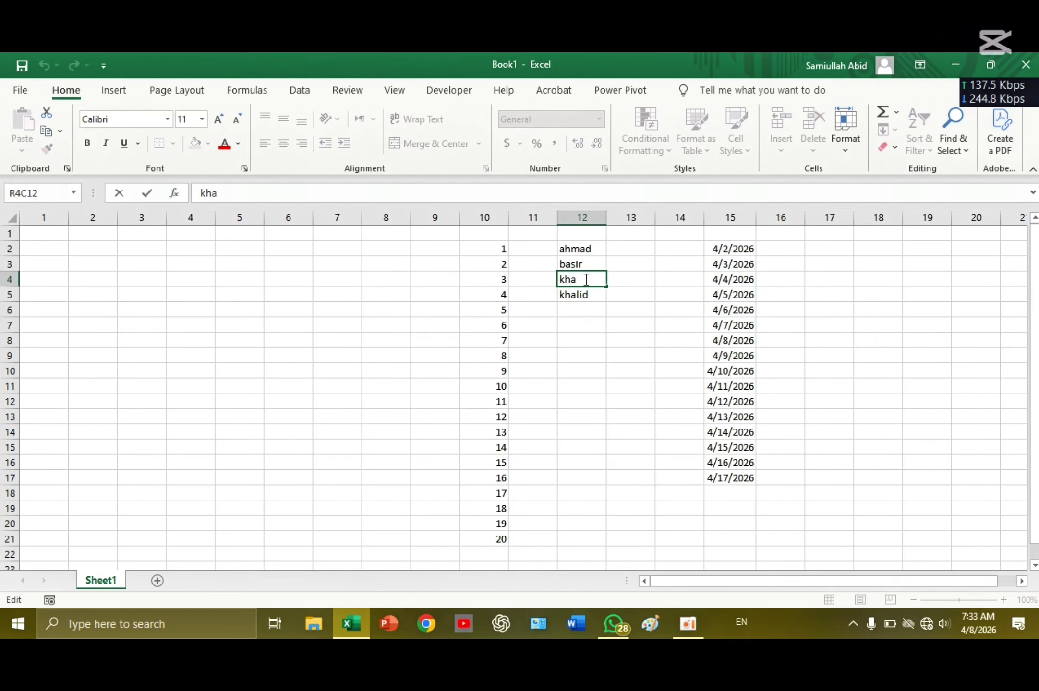
text(lid)
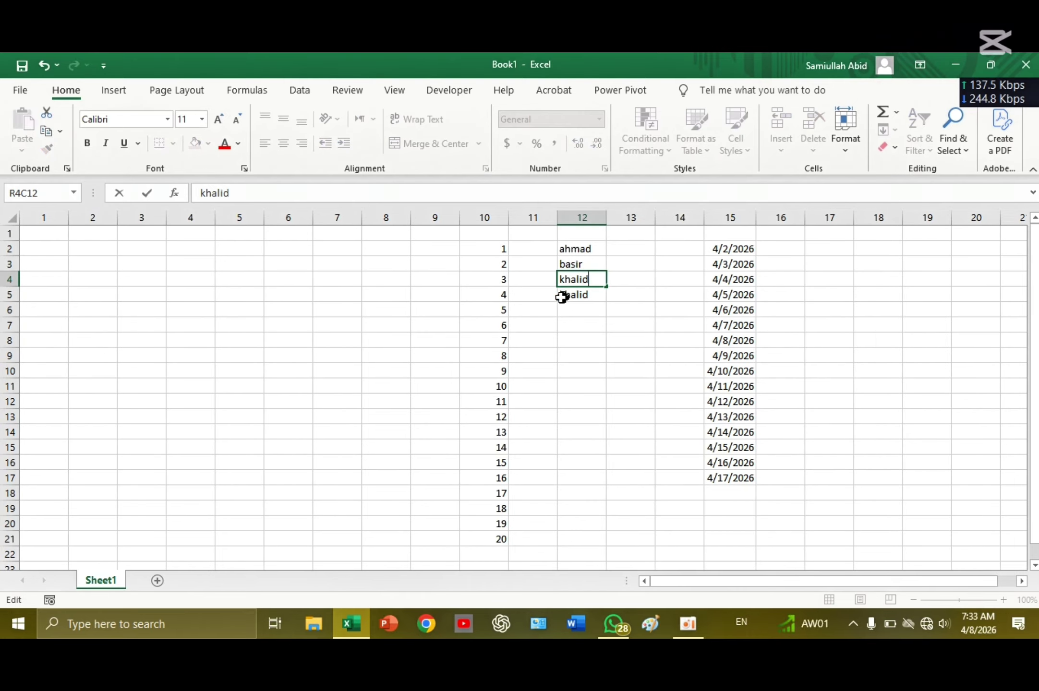
click(561, 296)
Preview a Duplicate Values rule on the four names in column 12 for Duplicate and Unique values, and discard it.
drag(561, 249, 575, 294)
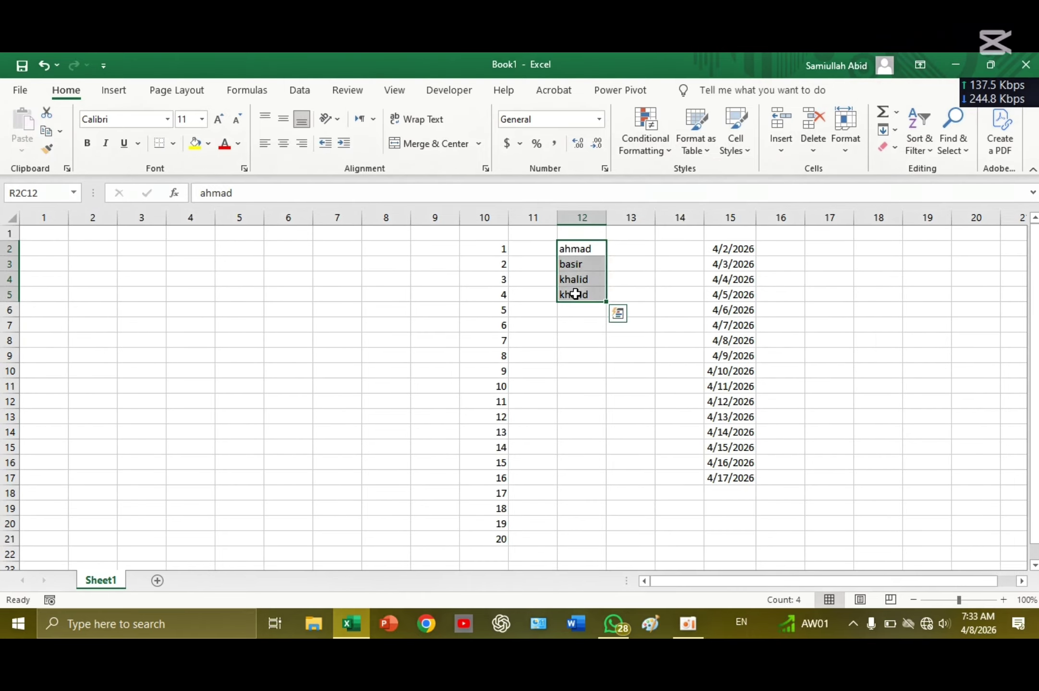
click(645, 139)
mouse_move(745, 192)
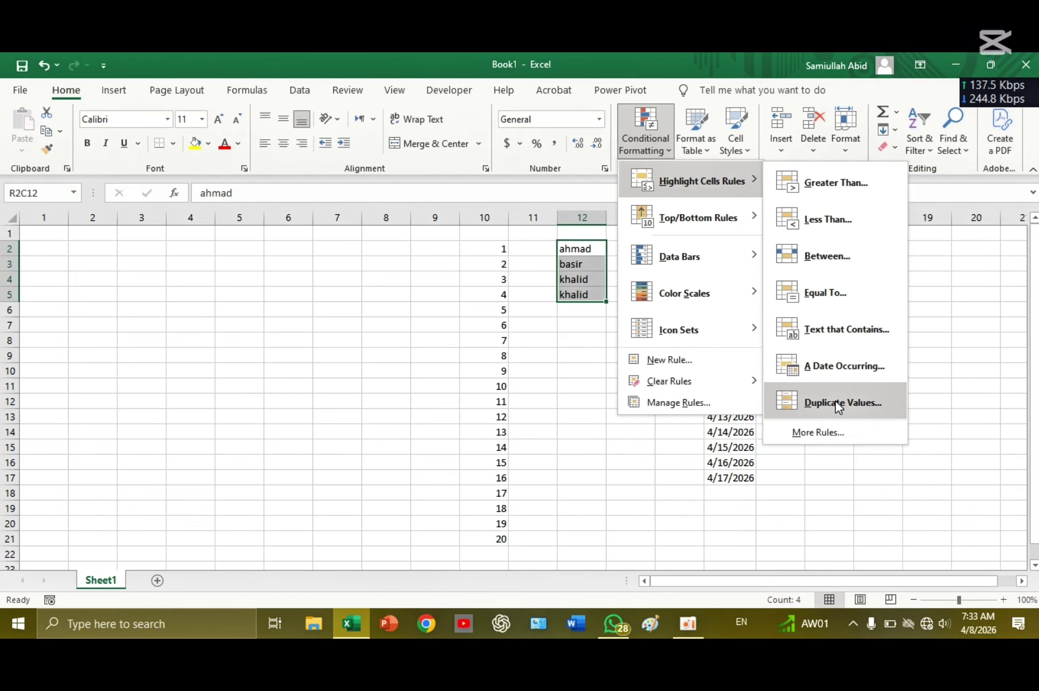
click(838, 406)
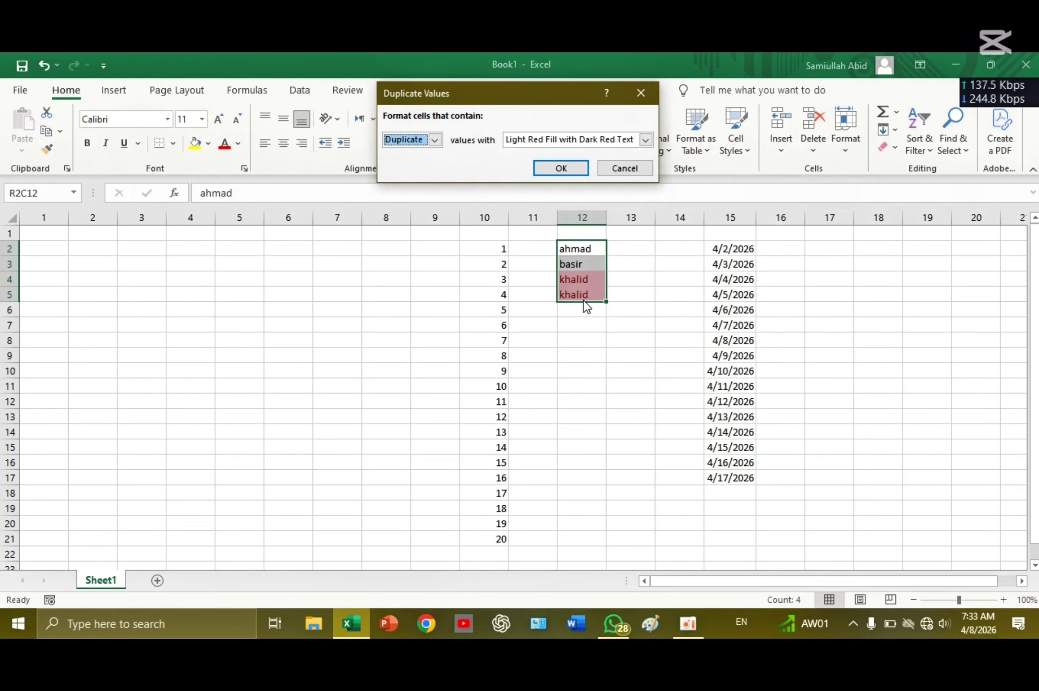
click(434, 139)
click(427, 164)
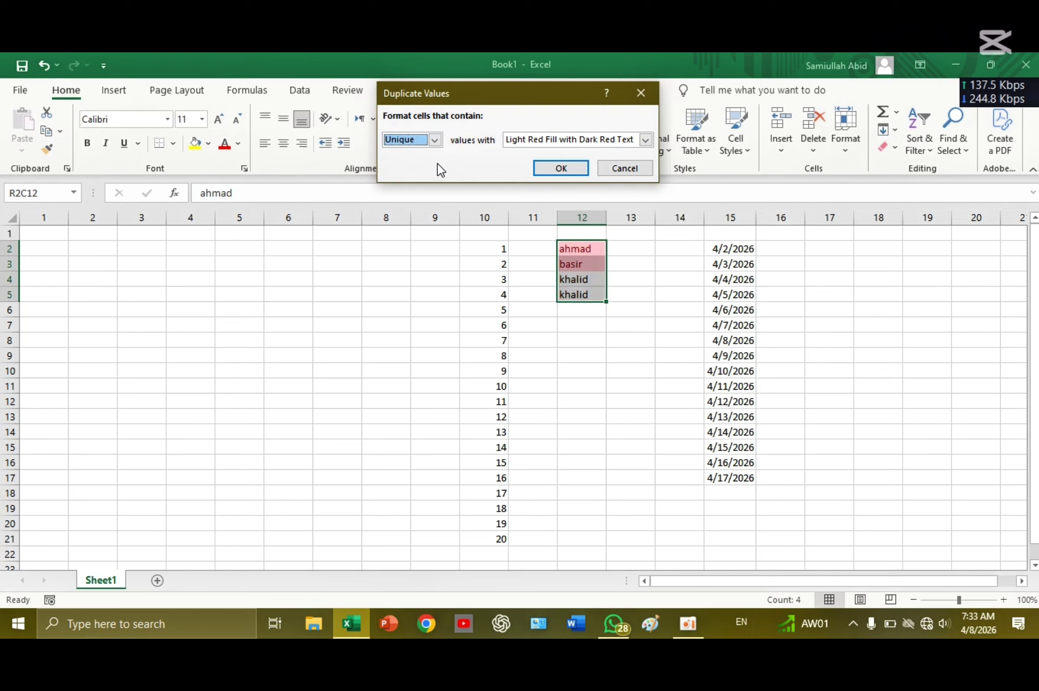
click(613, 165)
Preview a Top 10 Items rule with light red fill on the column 10 numbers, reduce the count to 7, and discard it.
drag(499, 248, 497, 539)
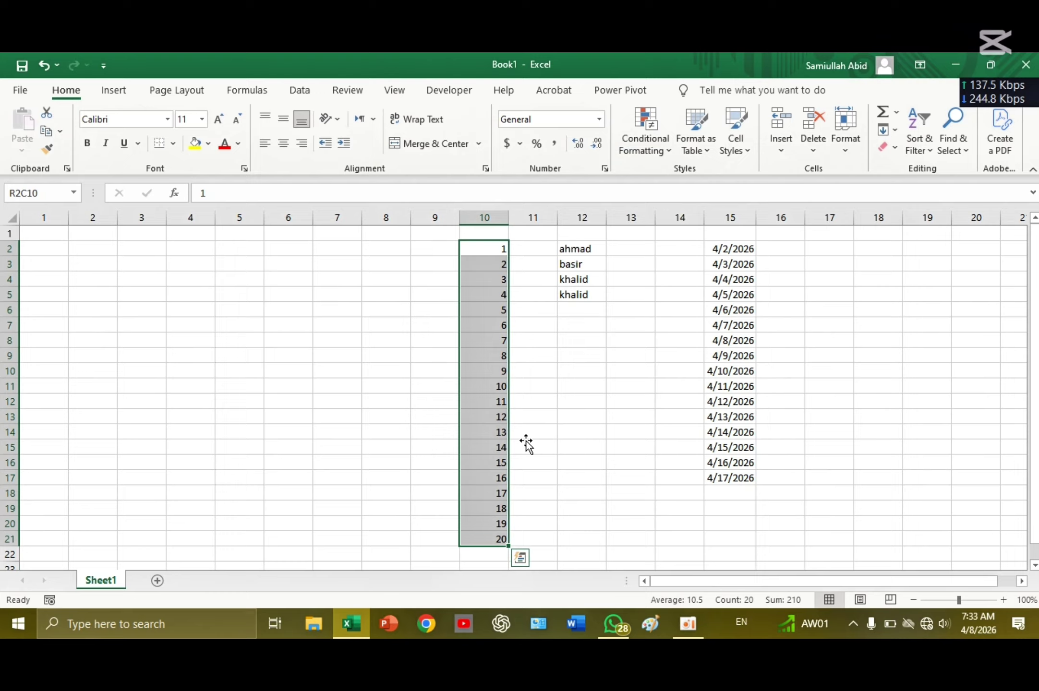
click(639, 150)
mouse_move(725, 215)
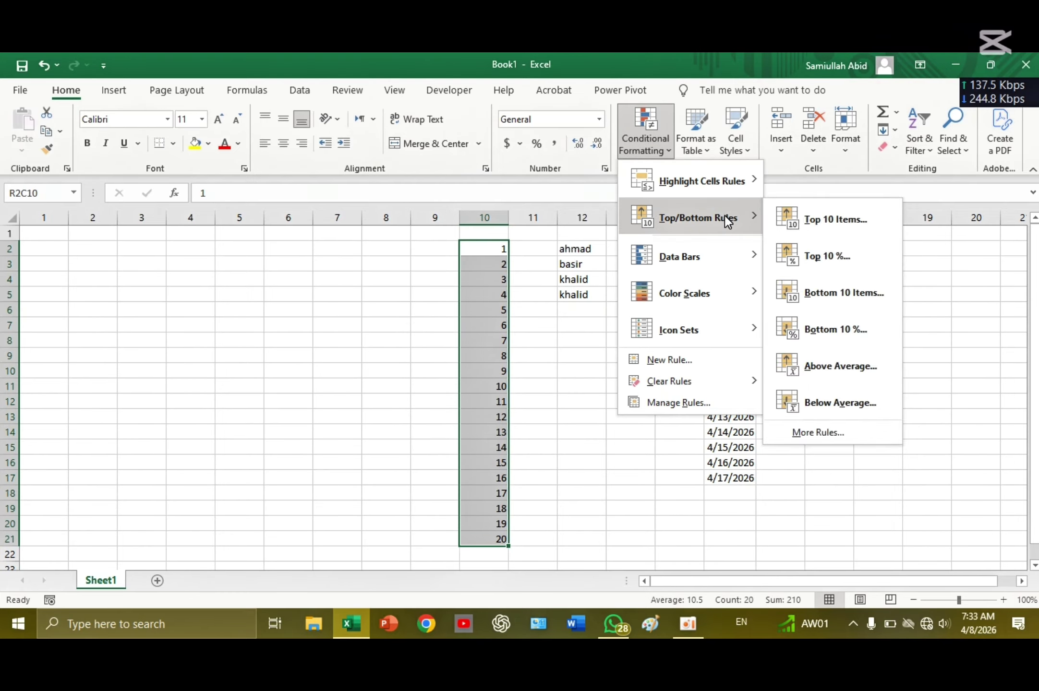
click(858, 238)
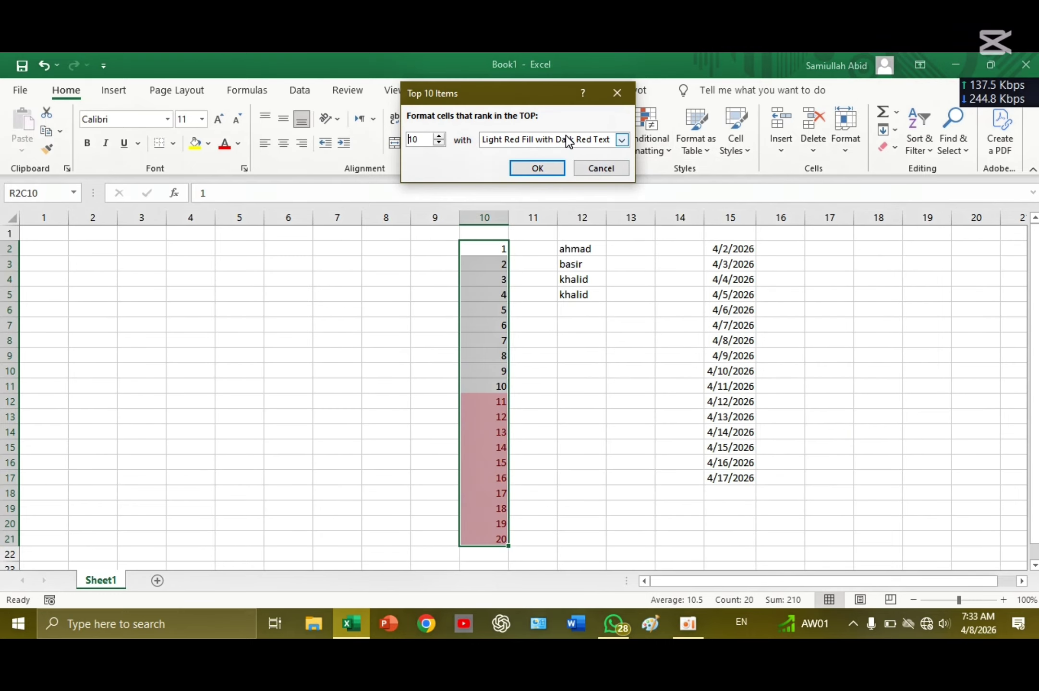
click(439, 143)
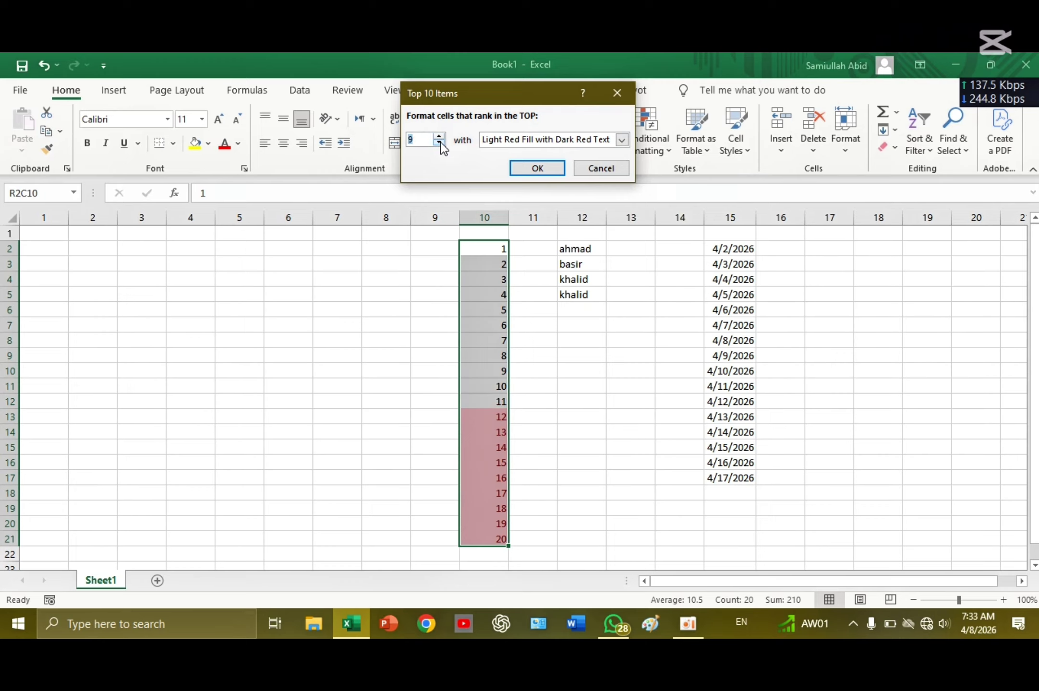
click(439, 143)
click(439, 143)
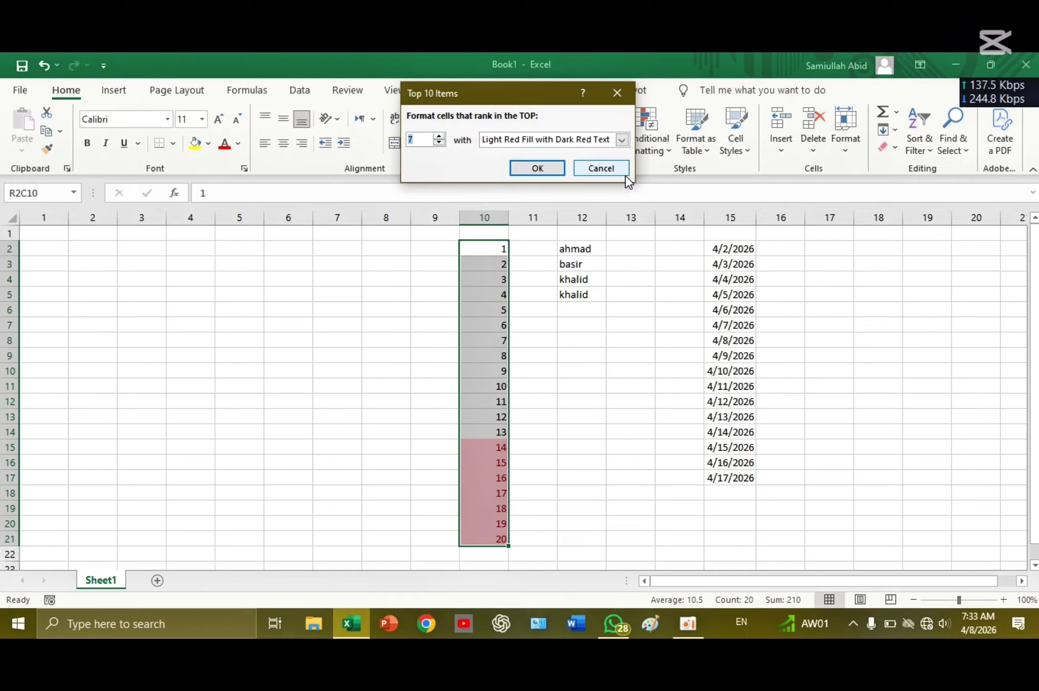
click(608, 169)
Preview a Top 10% rule on the column 10 numbers, raise the percentage to 22, and discard it.
click(642, 148)
mouse_move(735, 226)
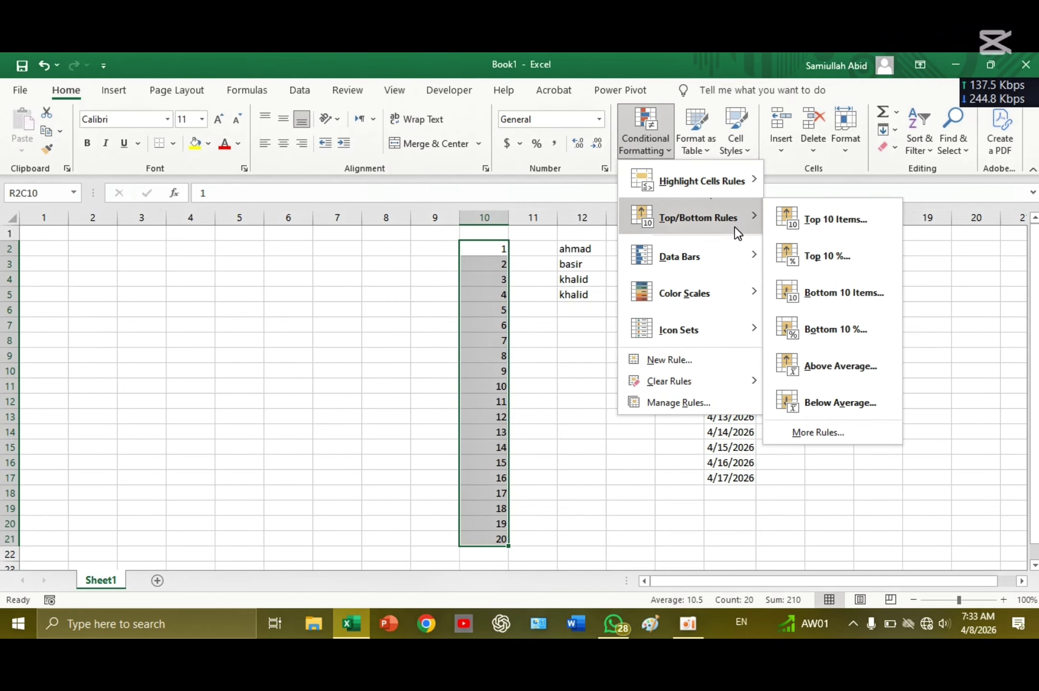
click(815, 257)
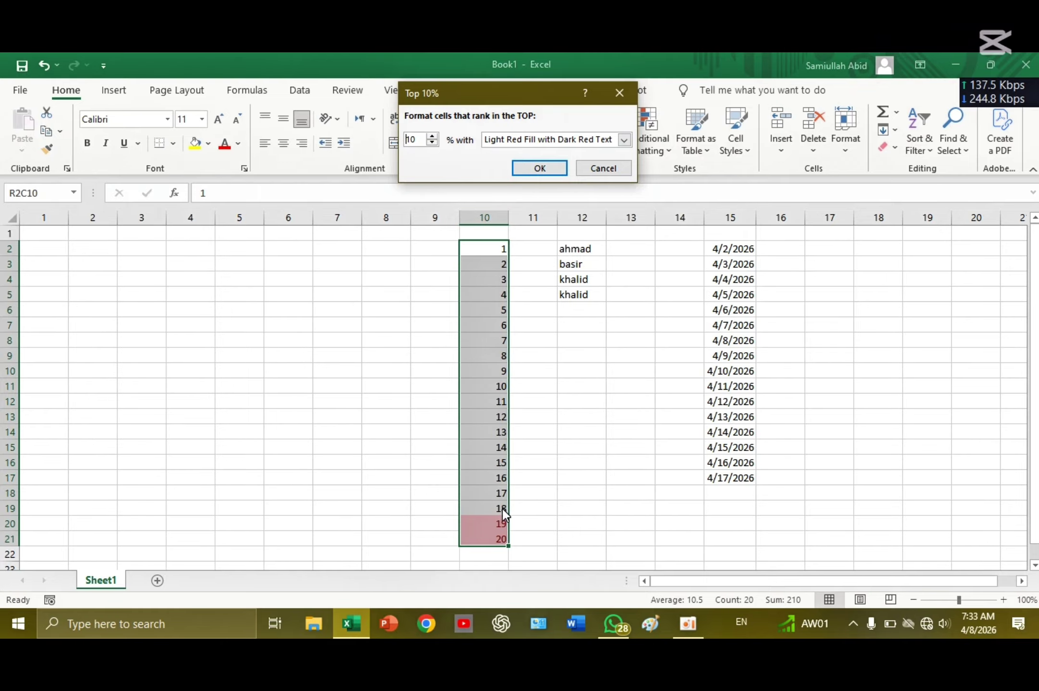
click(433, 137)
click(432, 138)
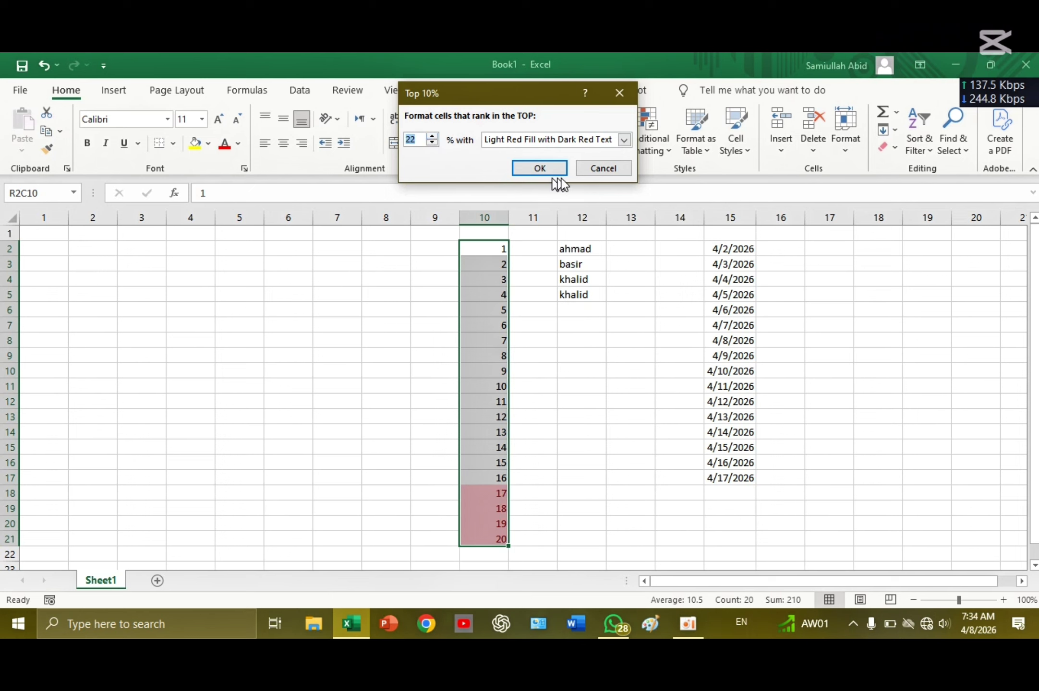
click(600, 168)
Preview a Bottom 10 Items rule with light red fill on the column 10 numbers, and discard it.
click(639, 146)
mouse_move(715, 214)
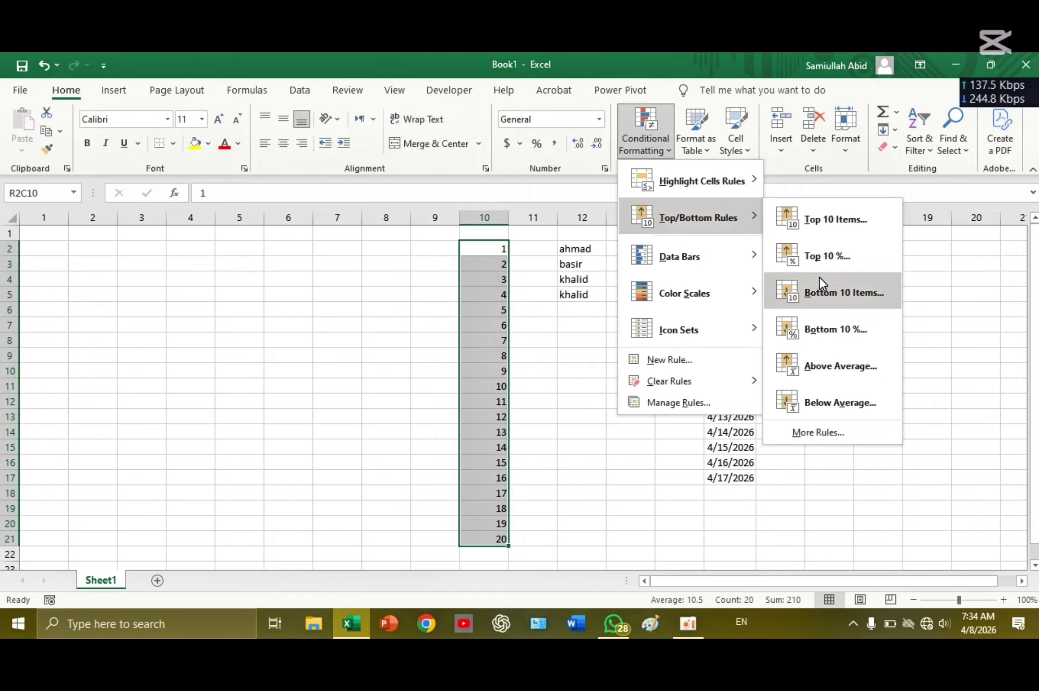
click(844, 293)
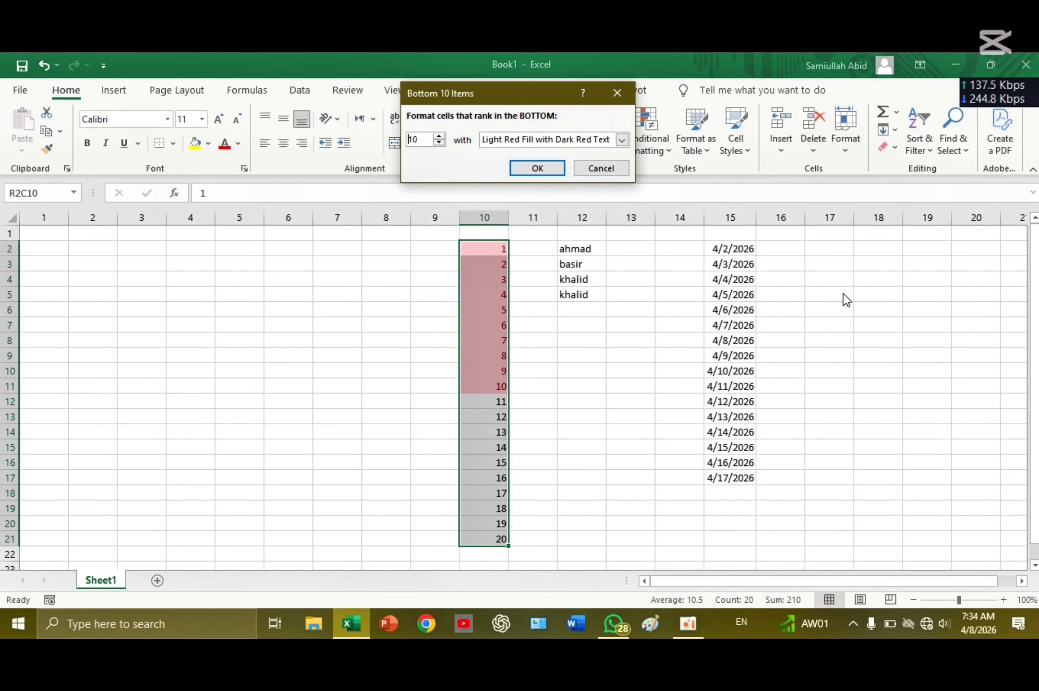
click(608, 169)
Preview a Bottom 10% rule with light red fill on the column 10 numbers, and discard it.
click(649, 136)
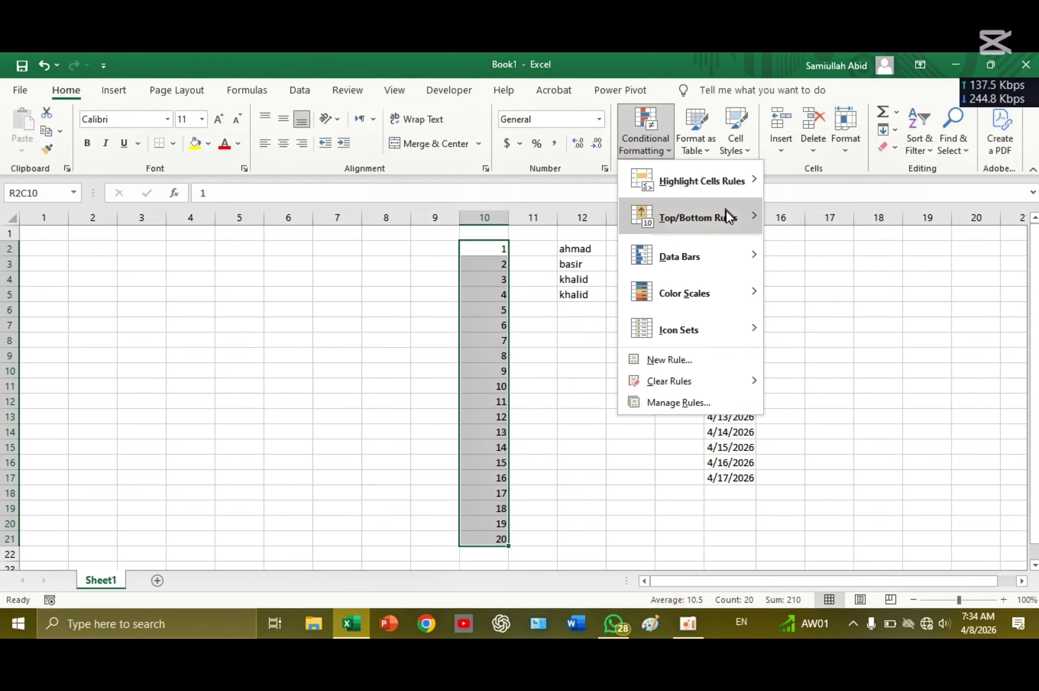
mouse_move(735, 211)
click(841, 328)
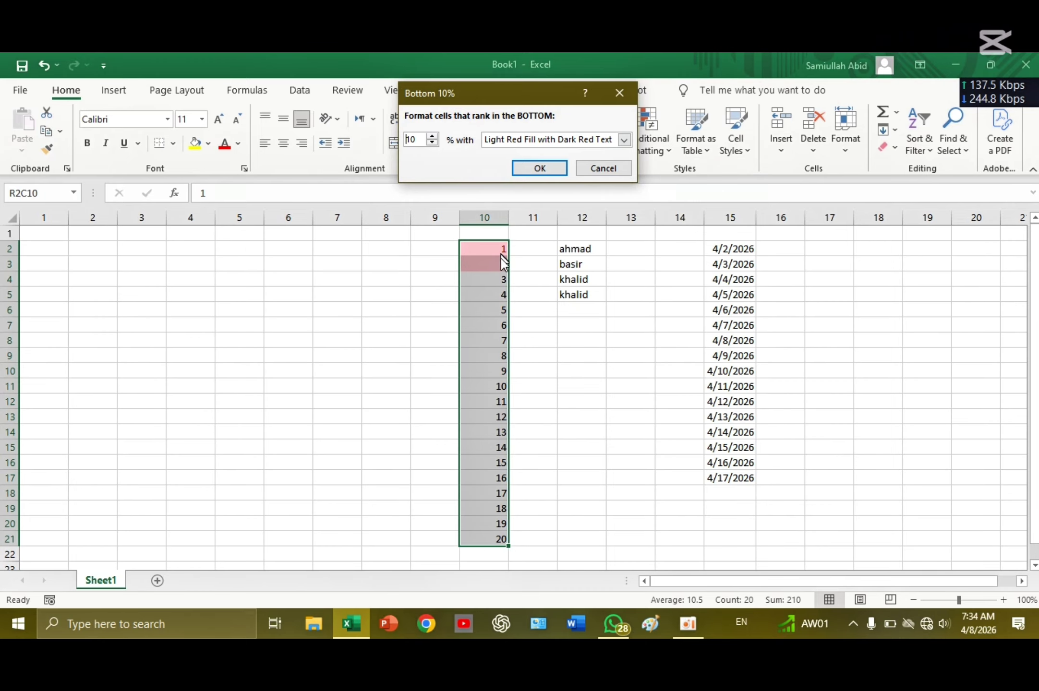
click(608, 168)
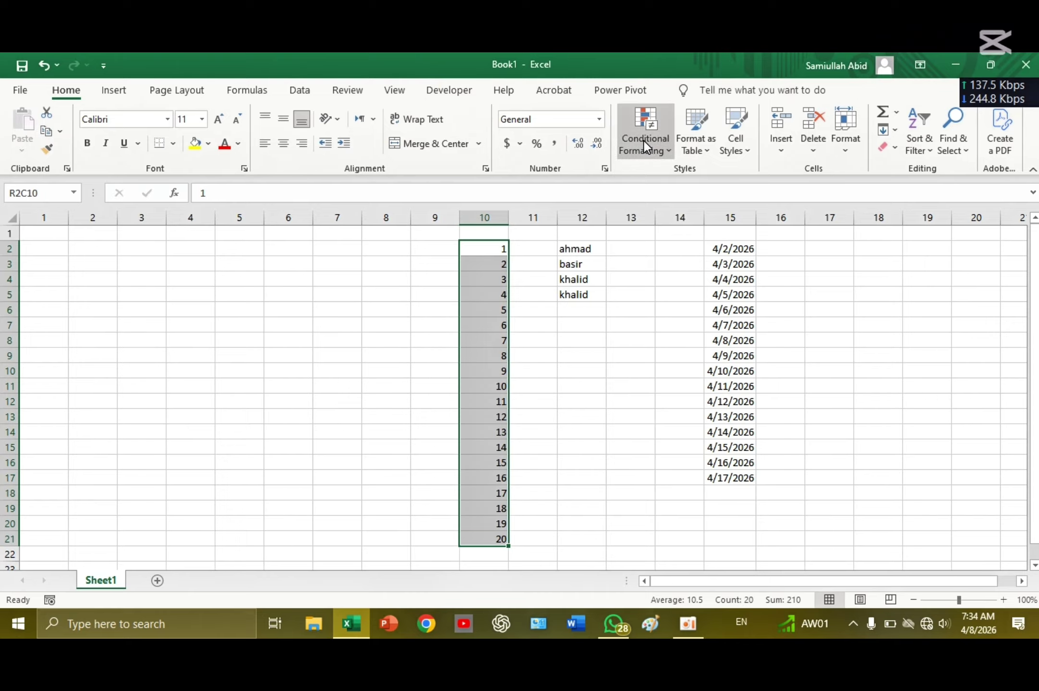
Preview an Above Average rule with light red fill on the column 10 numbers, and discard it.
click(644, 140)
mouse_move(730, 218)
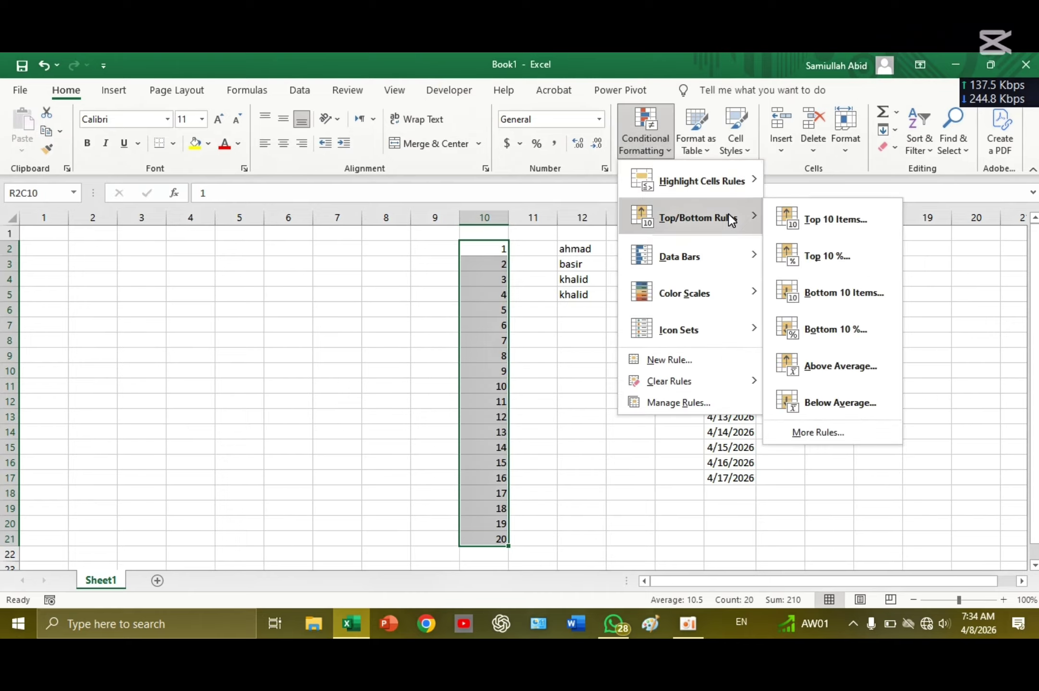
click(852, 360)
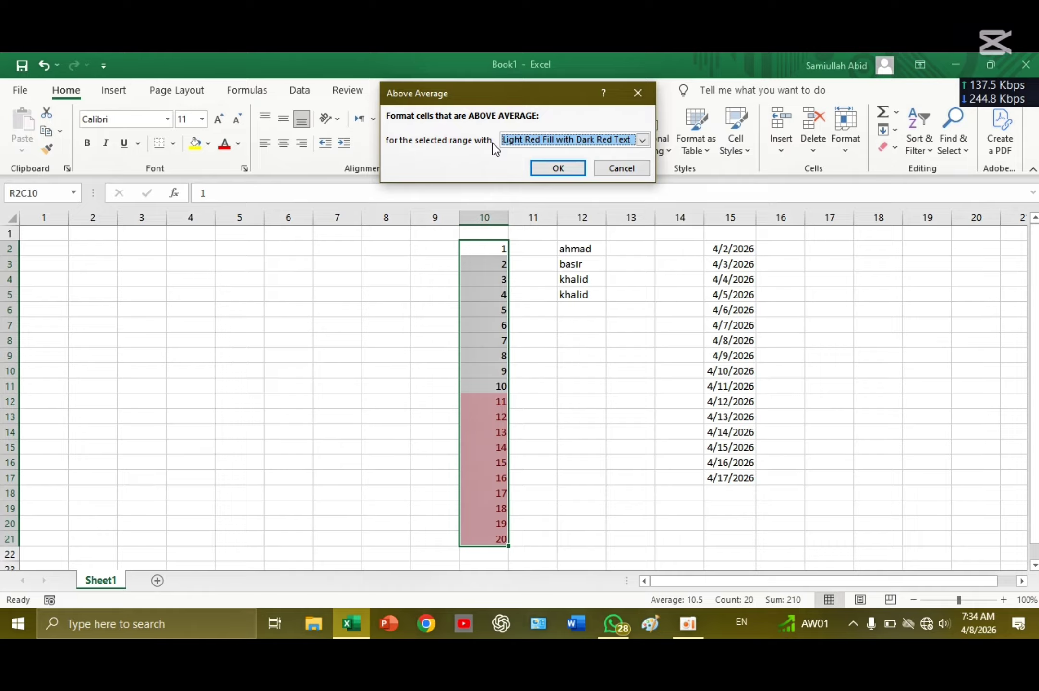
click(623, 168)
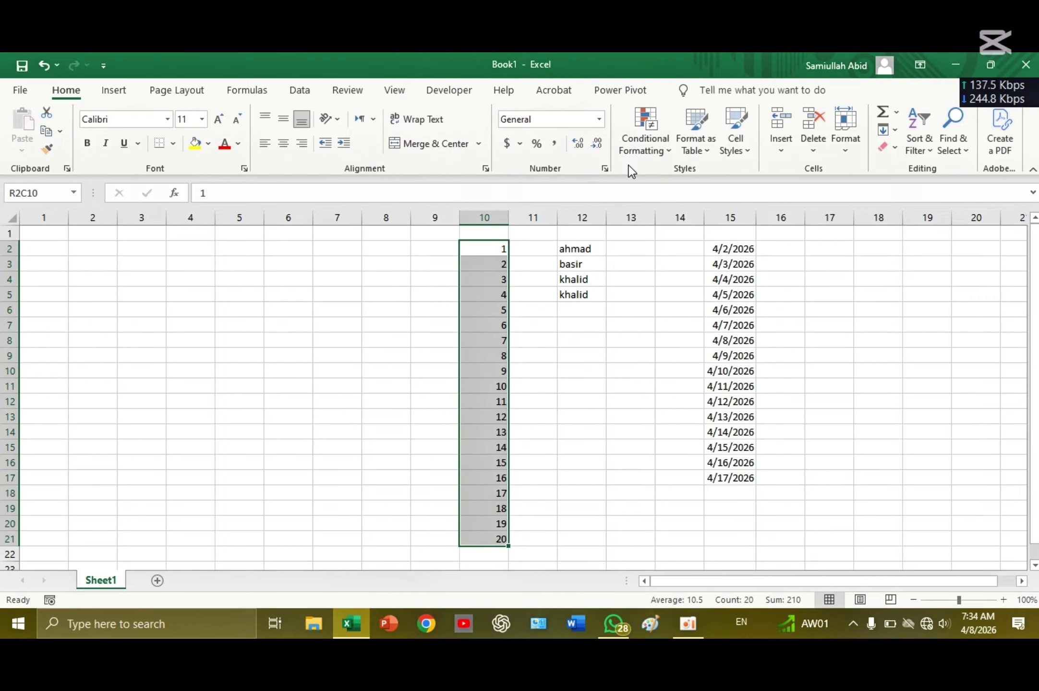
Preview a Below Average rule with light red fill and dark red text on the column 10 numbers, and discard it.
click(646, 133)
mouse_move(728, 226)
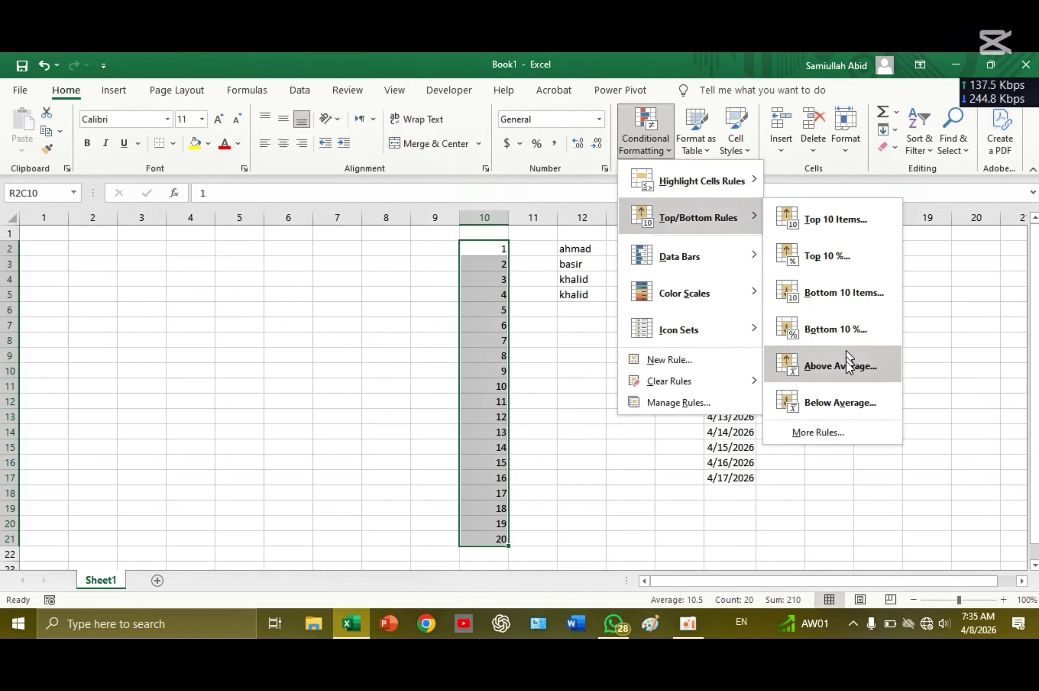
click(823, 405)
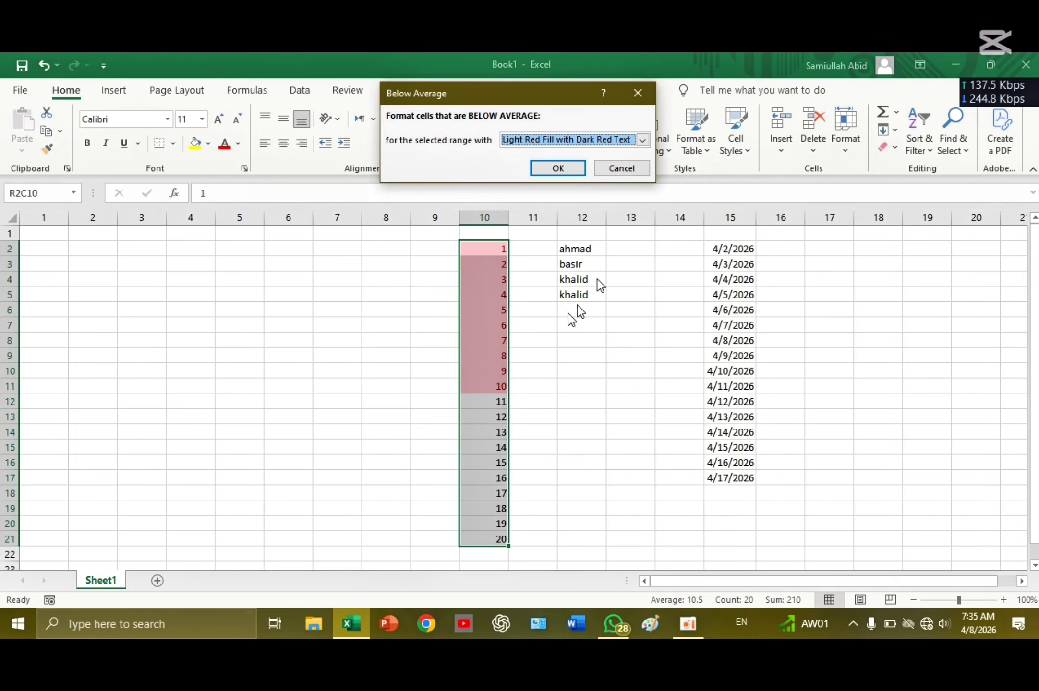
click(621, 168)
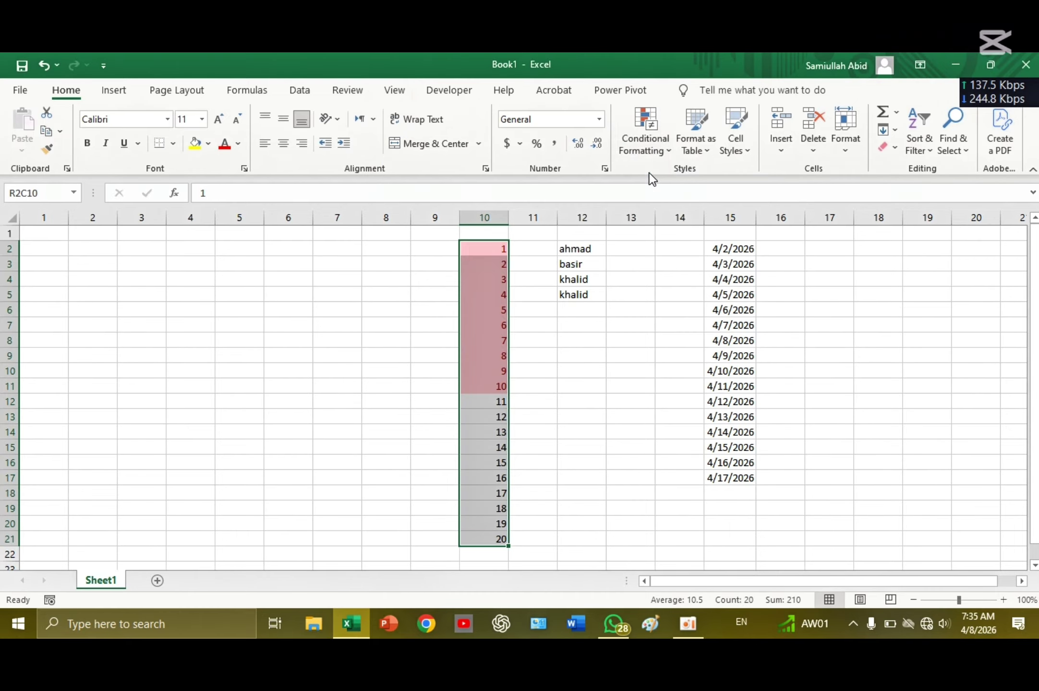
Preview the preset data bar and color scale styles on the column 10 numbers, and look over the icon sets.
click(649, 149)
mouse_move(752, 259)
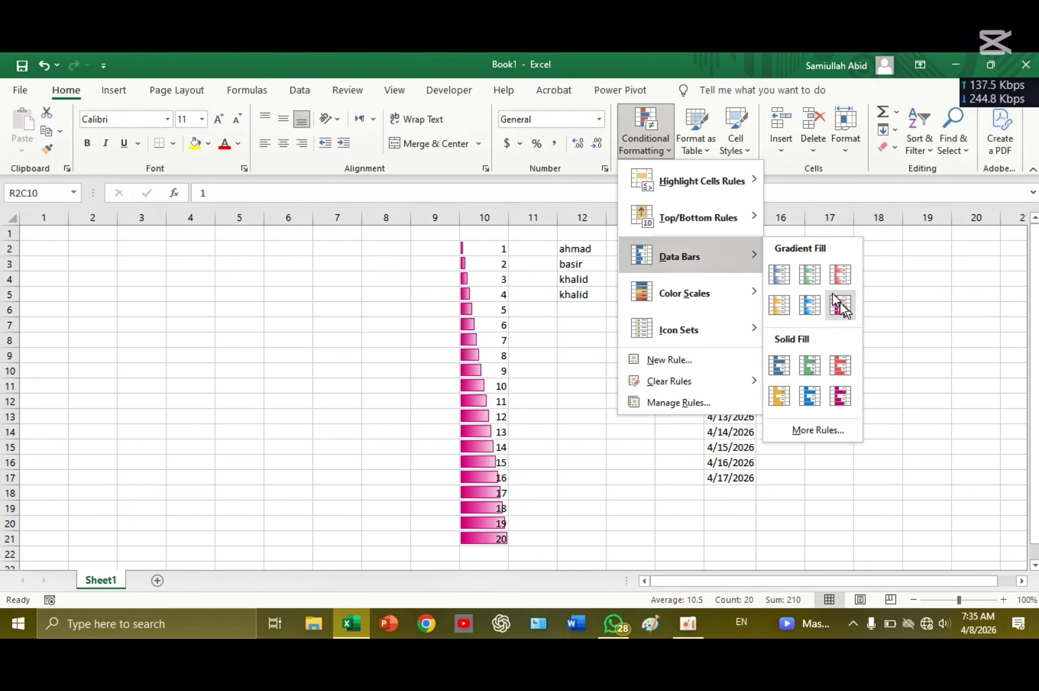
mouse_move(723, 298)
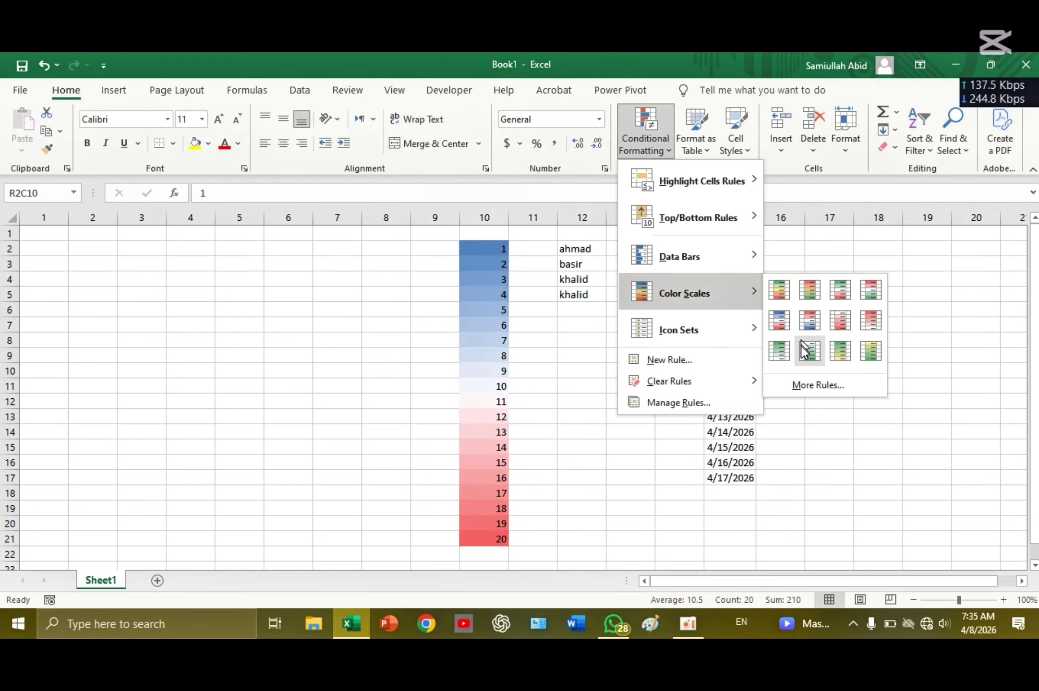
mouse_move(735, 332)
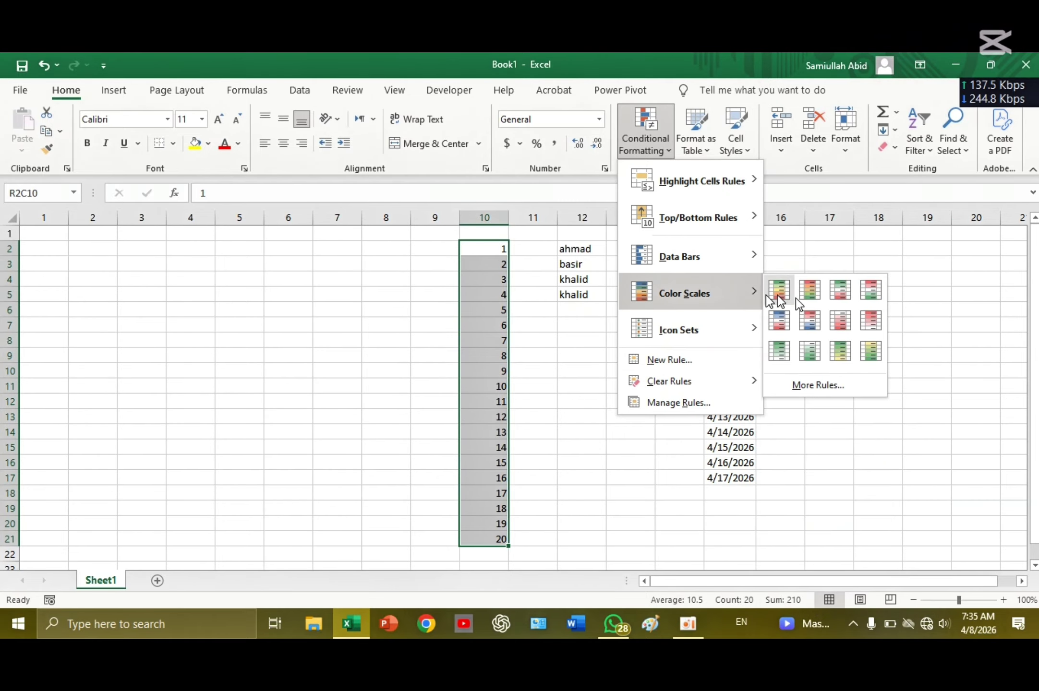
Apply a new 2-Color Scale rule with a dark blue maximum color to the column 10 numbers, and undo it.
click(705, 359)
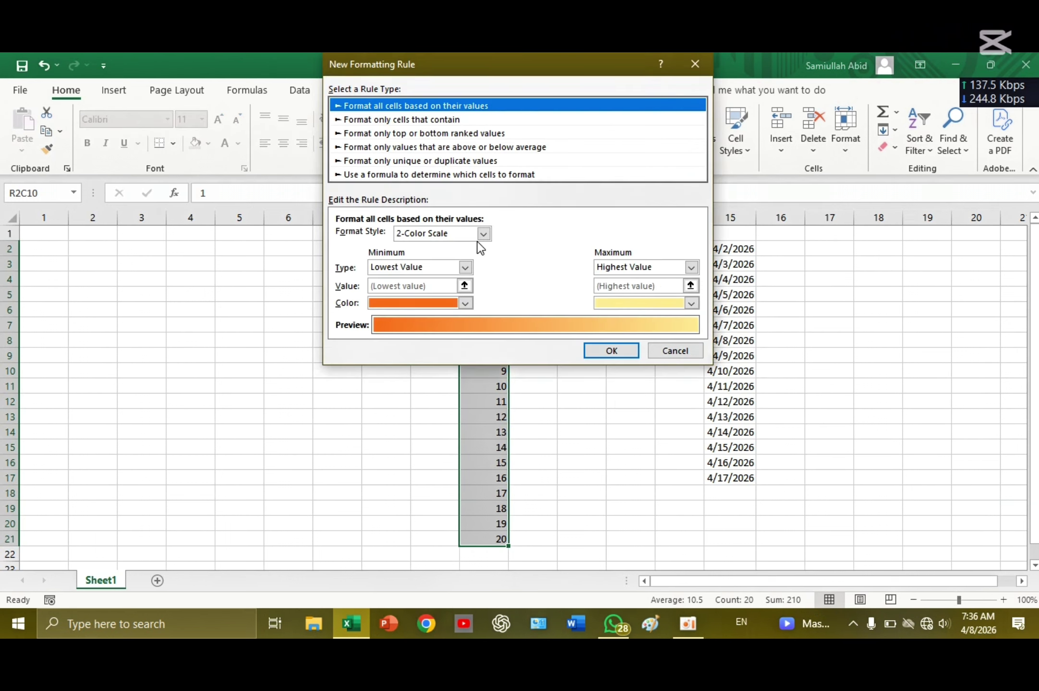
click(483, 234)
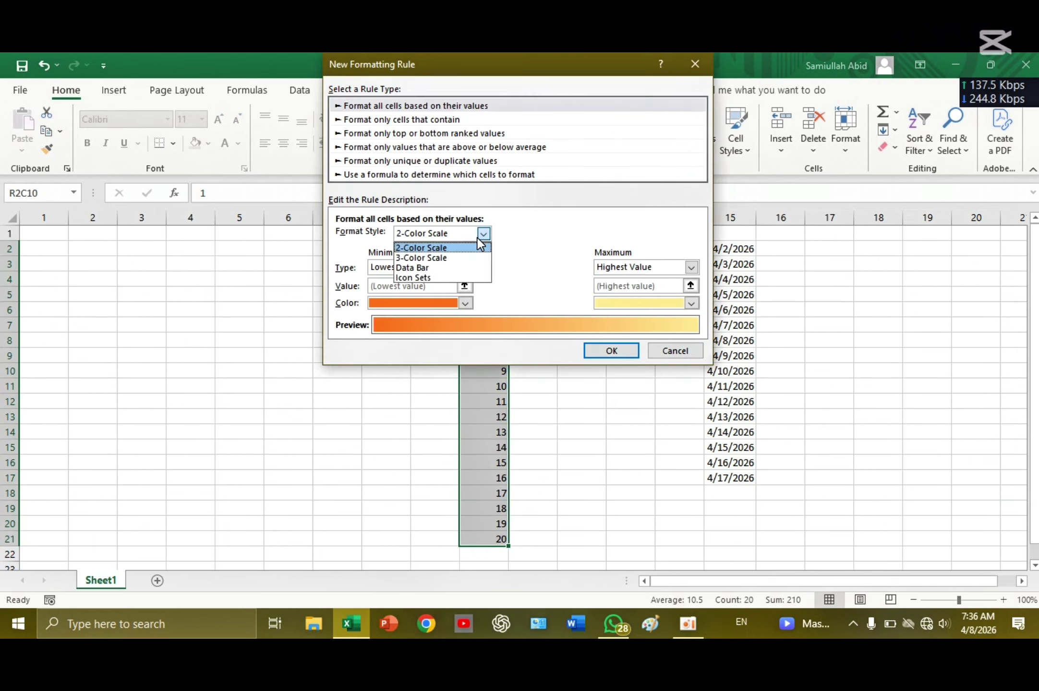
click(429, 248)
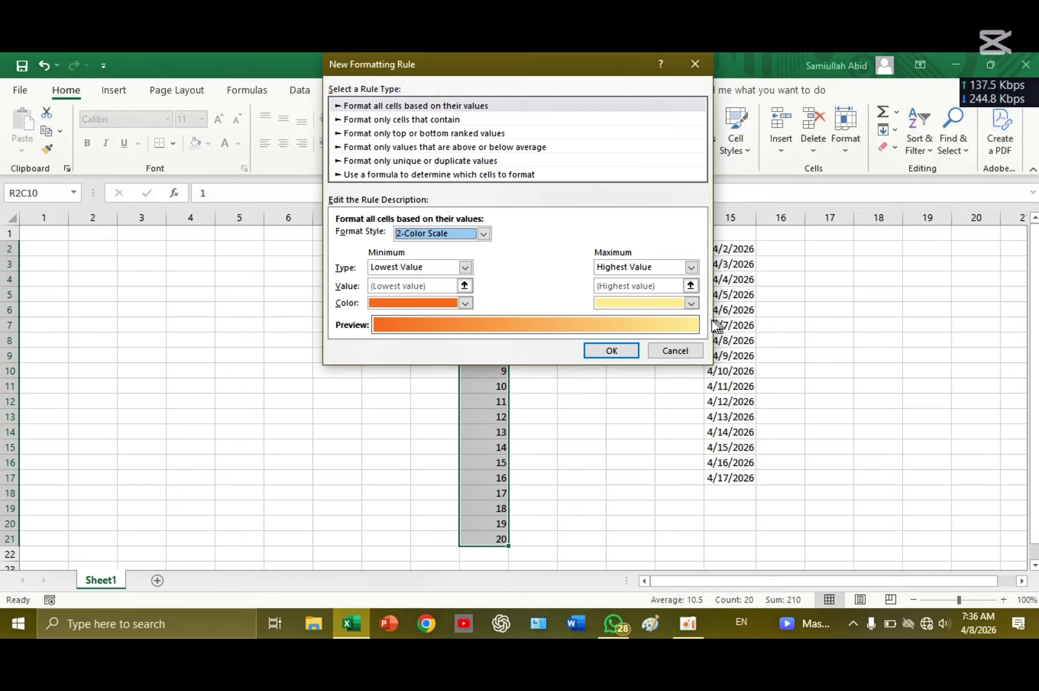
click(691, 304)
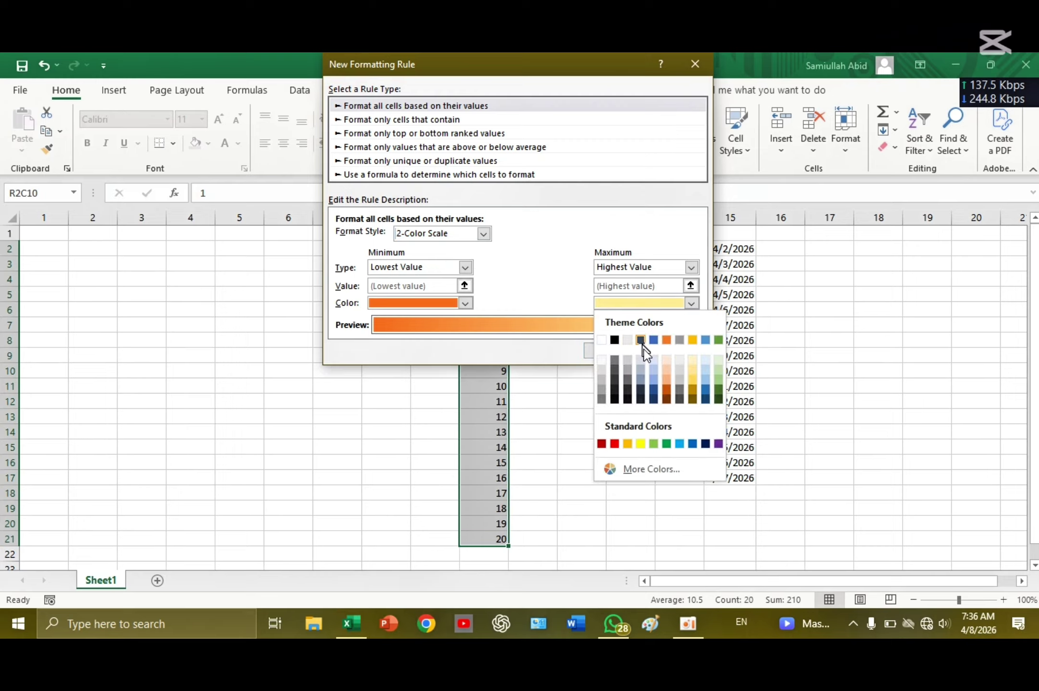
click(653, 389)
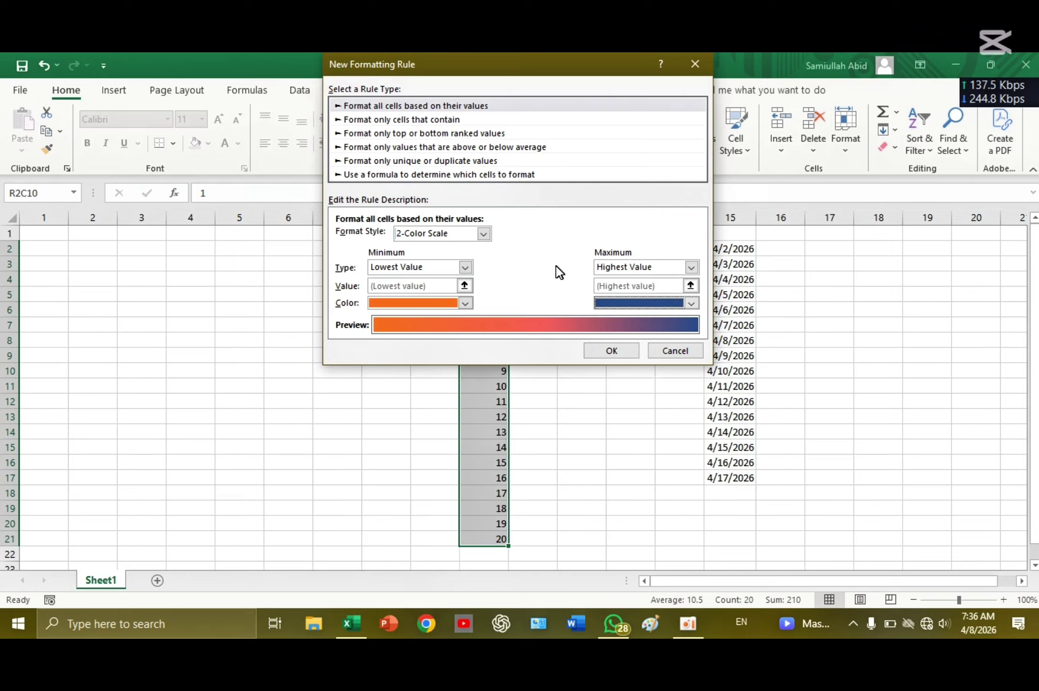
click(464, 268)
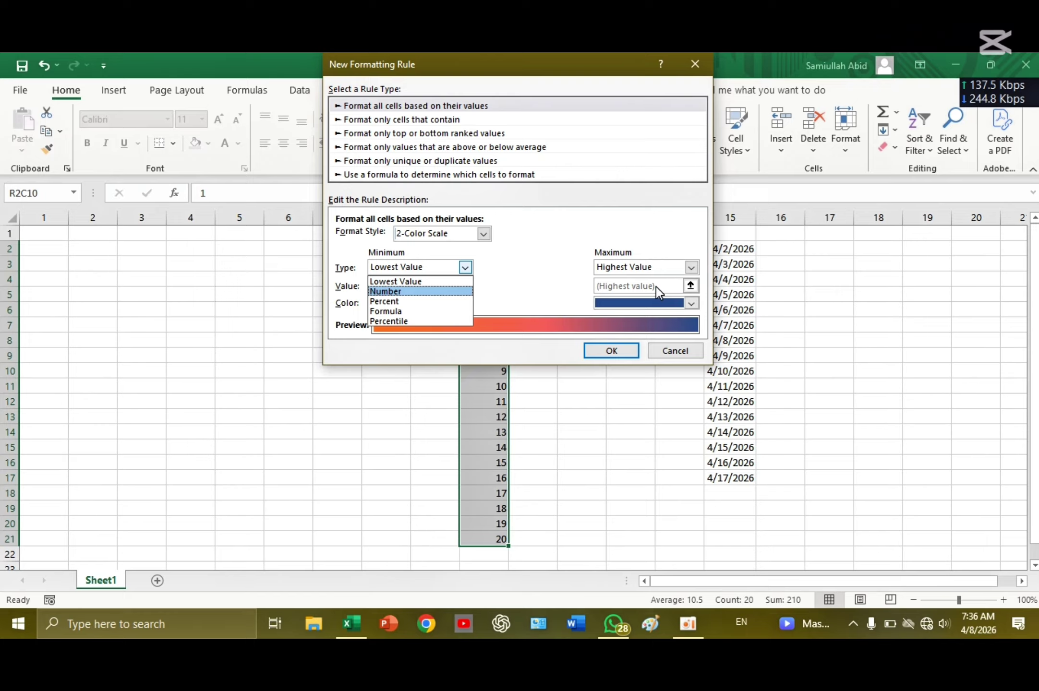
click(544, 287)
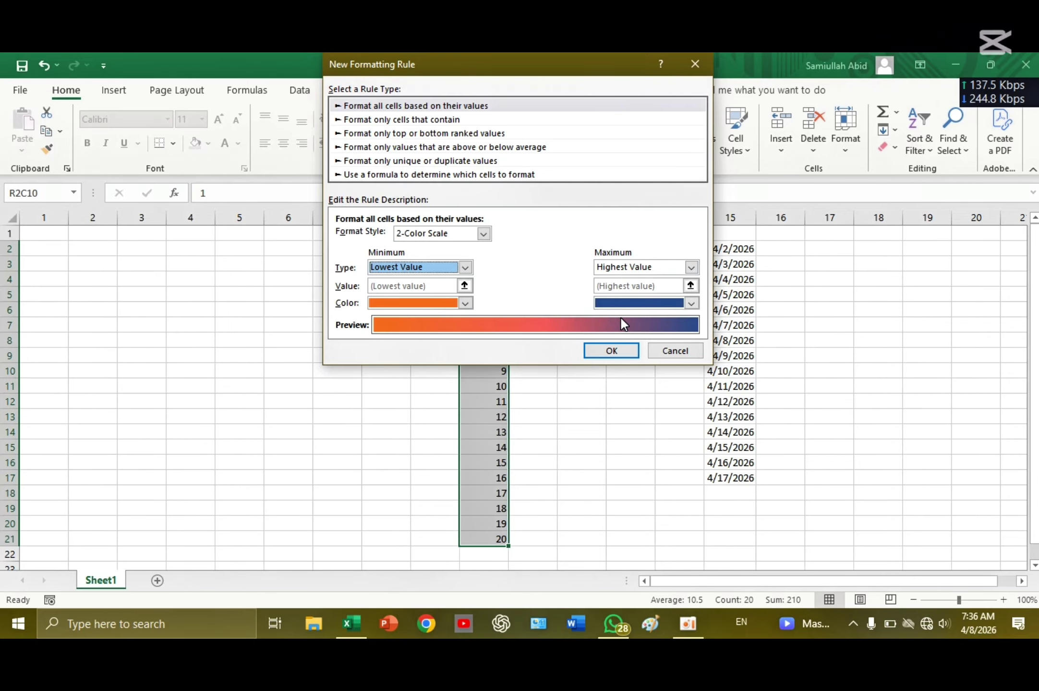
click(611, 350)
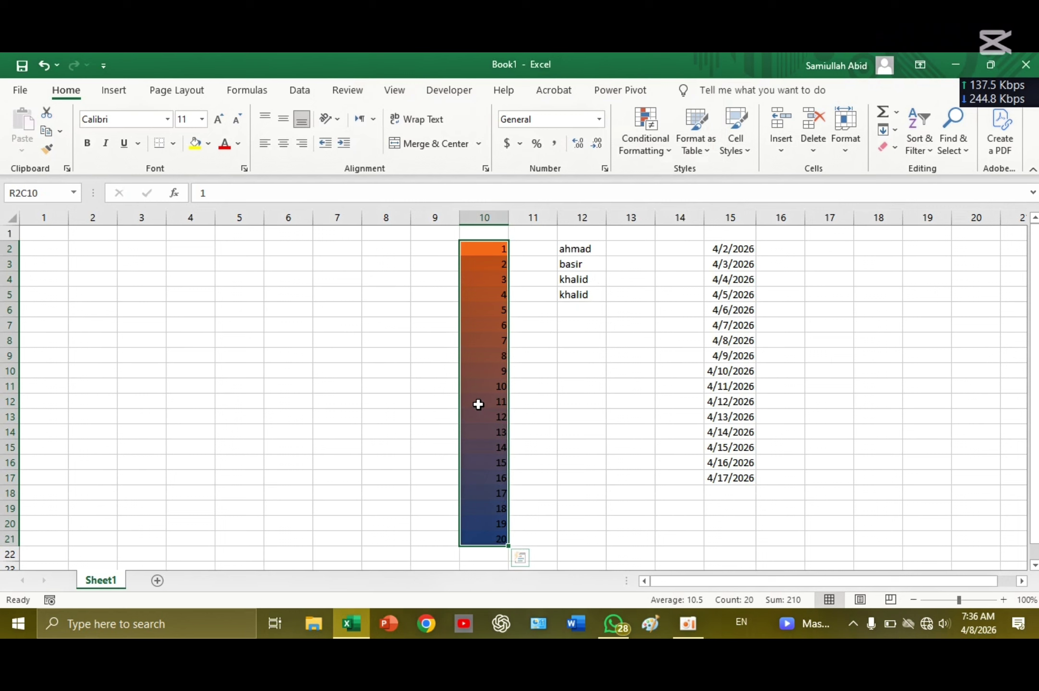
key(ctrl+z)
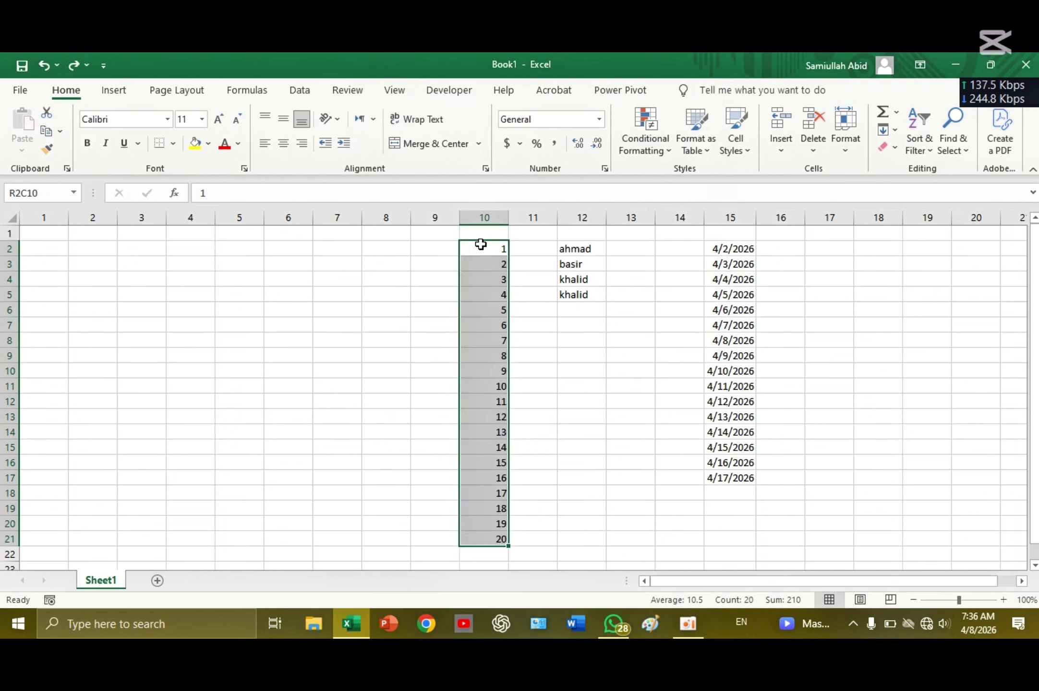
Apply a new 3-Color Scale rule with a blue midpoint and green maximum to the column 10 numbers, and undo it.
click(645, 139)
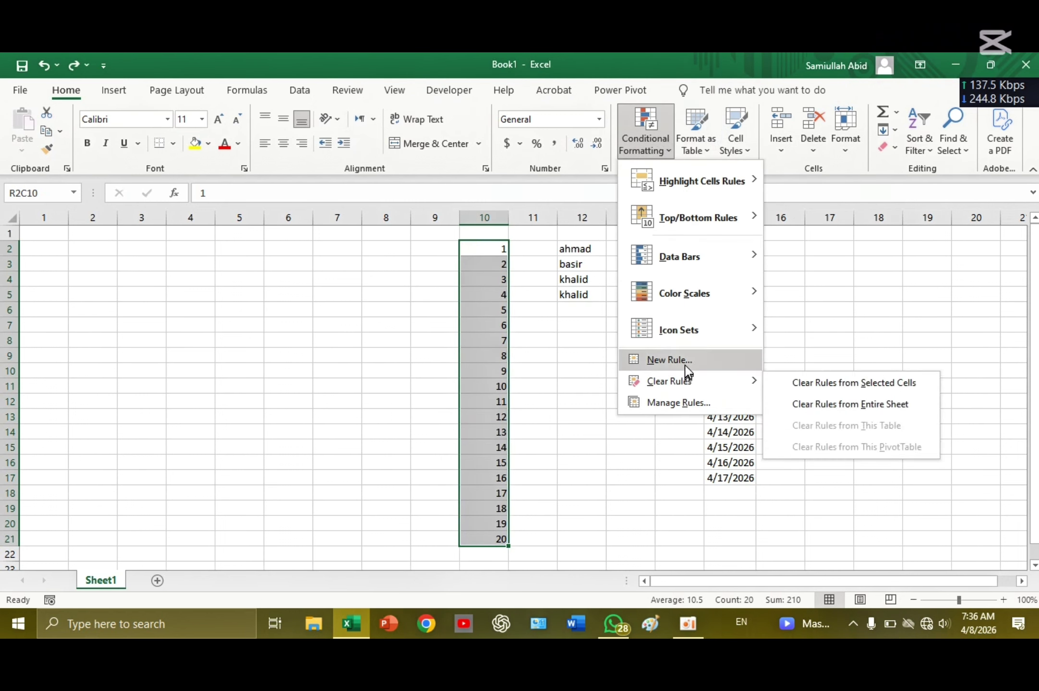
click(682, 360)
click(475, 235)
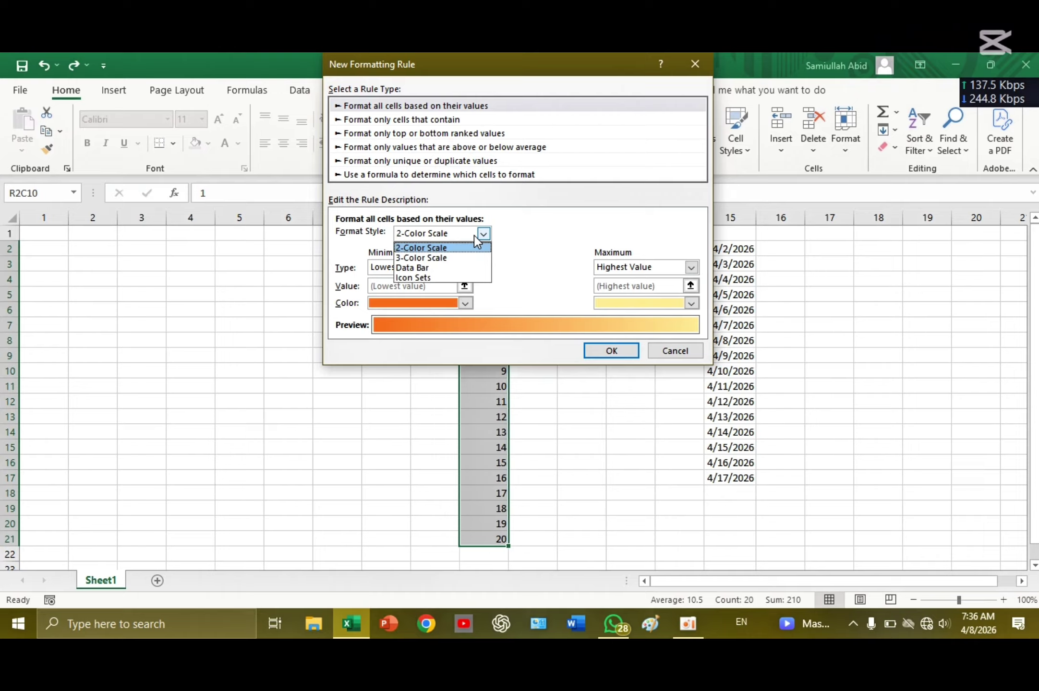
click(462, 258)
click(579, 304)
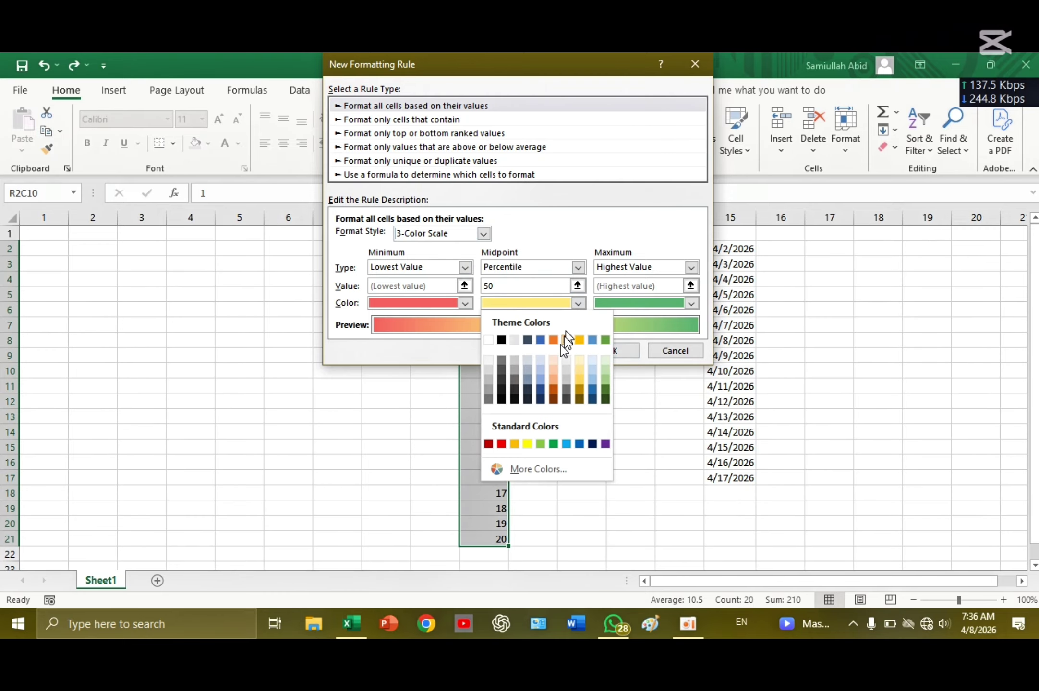
click(580, 444)
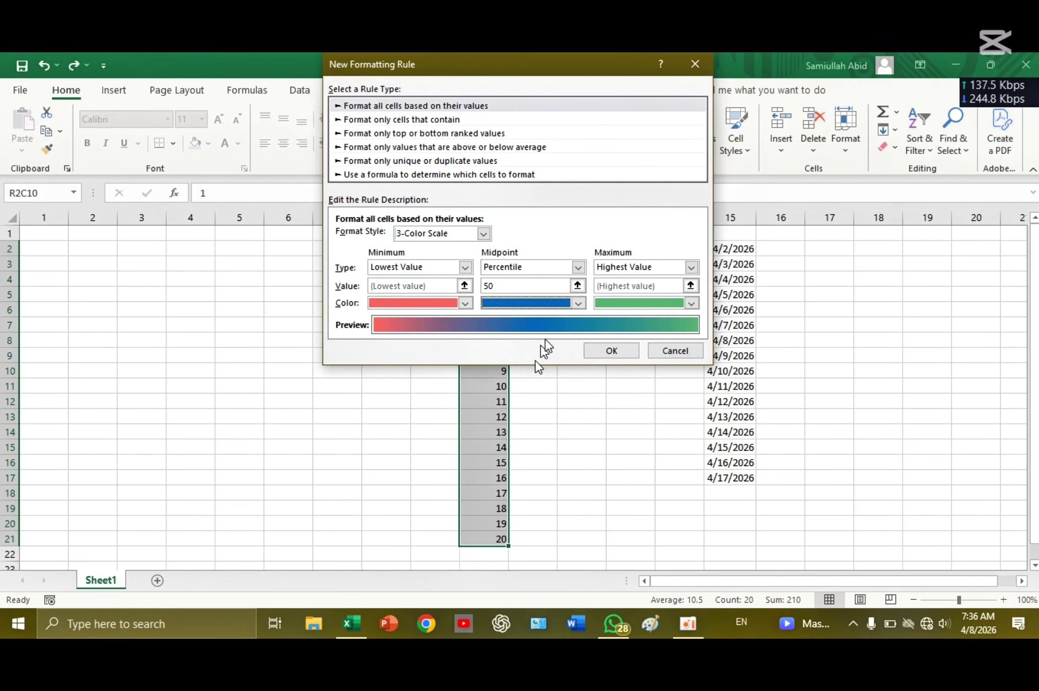
click(691, 303)
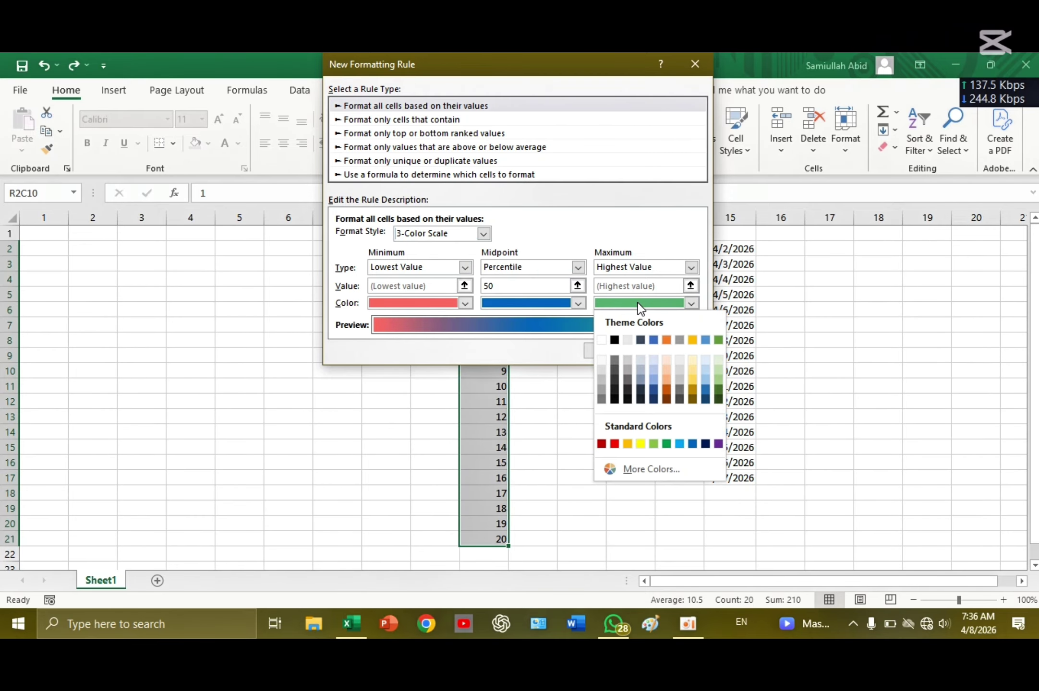
click(666, 444)
click(607, 351)
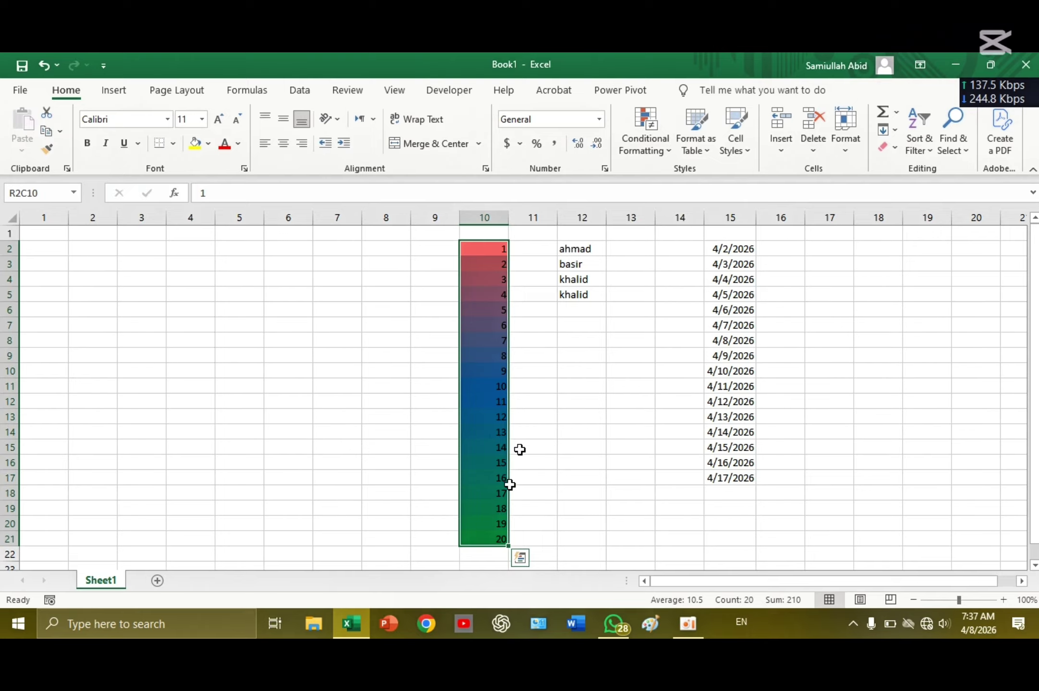
key(ctrl+z)
Apply a new Data Bar rule with a solid red fill to the column 10 numbers.
click(645, 139)
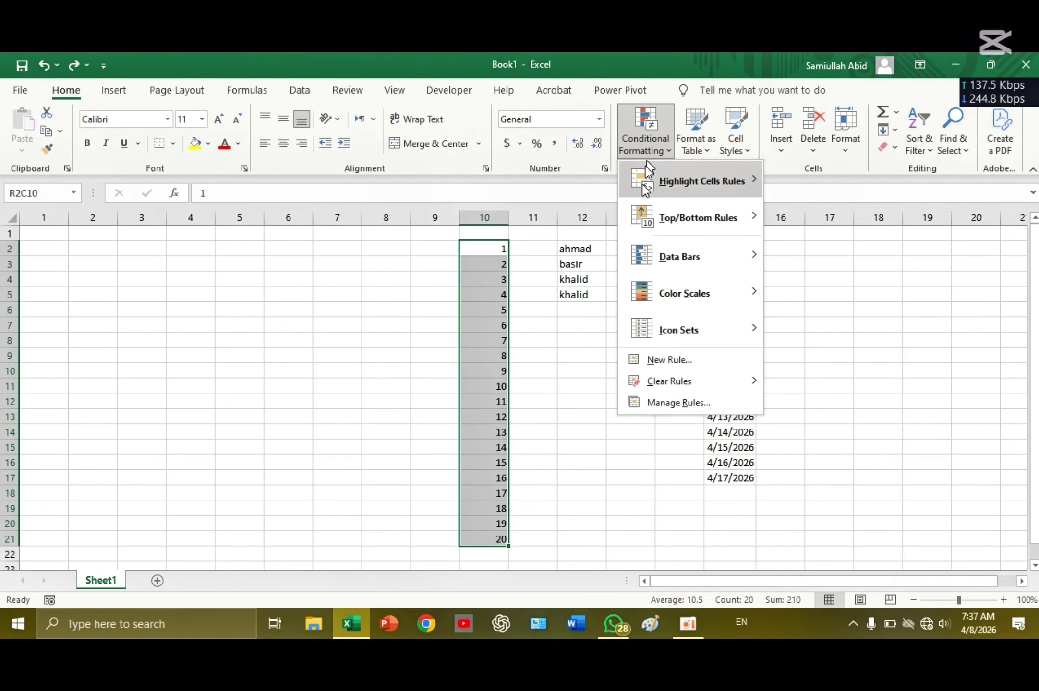
click(669, 360)
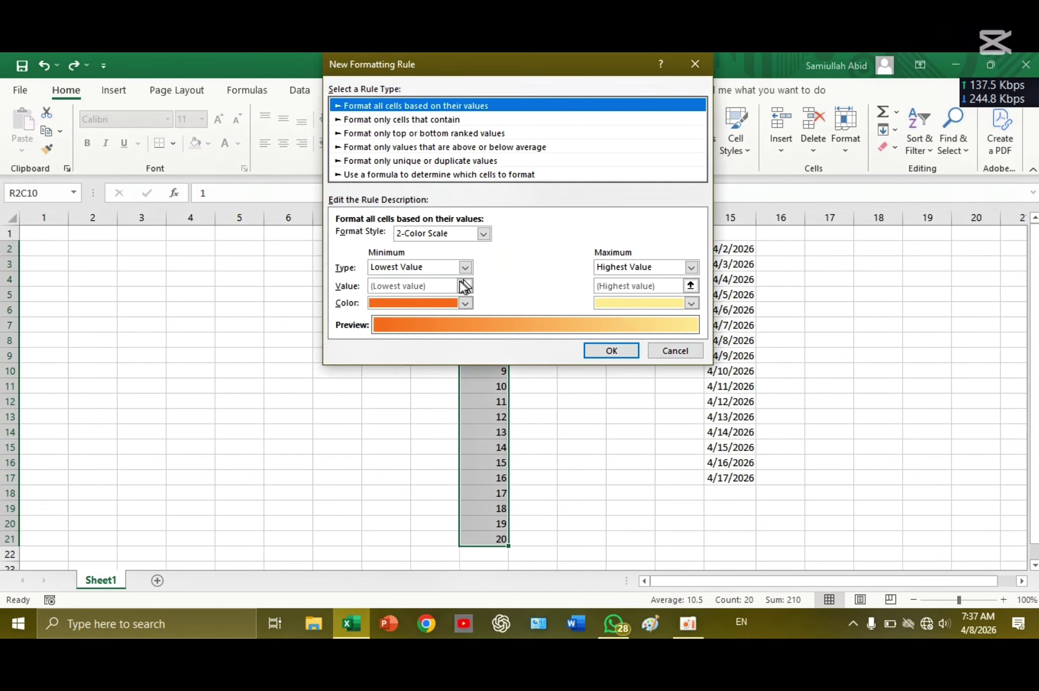
click(483, 234)
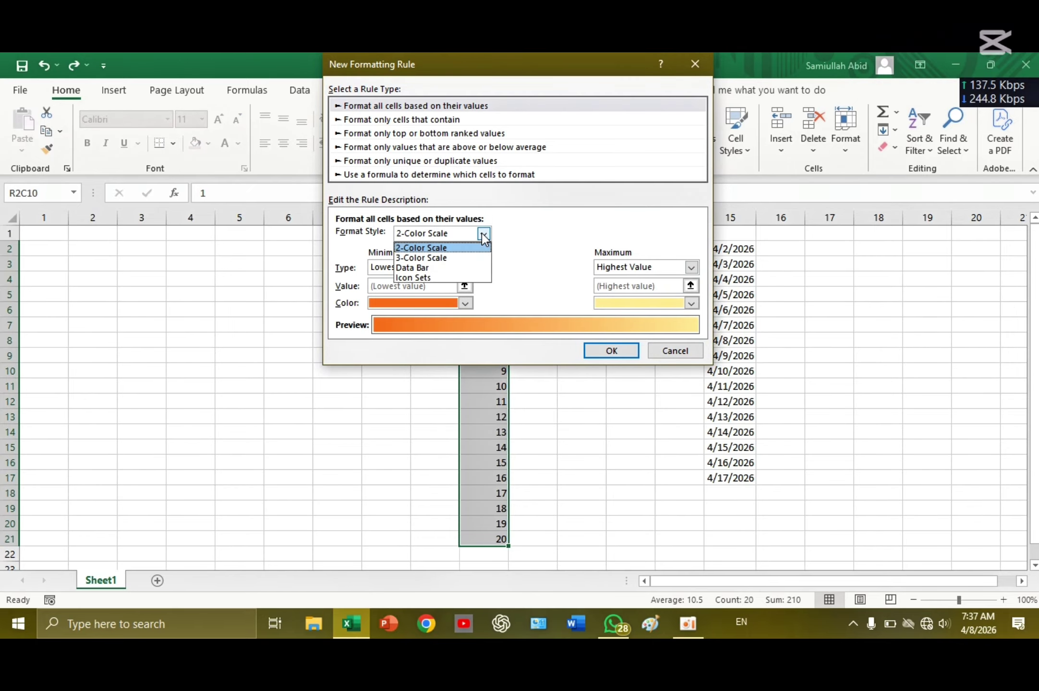
click(440, 268)
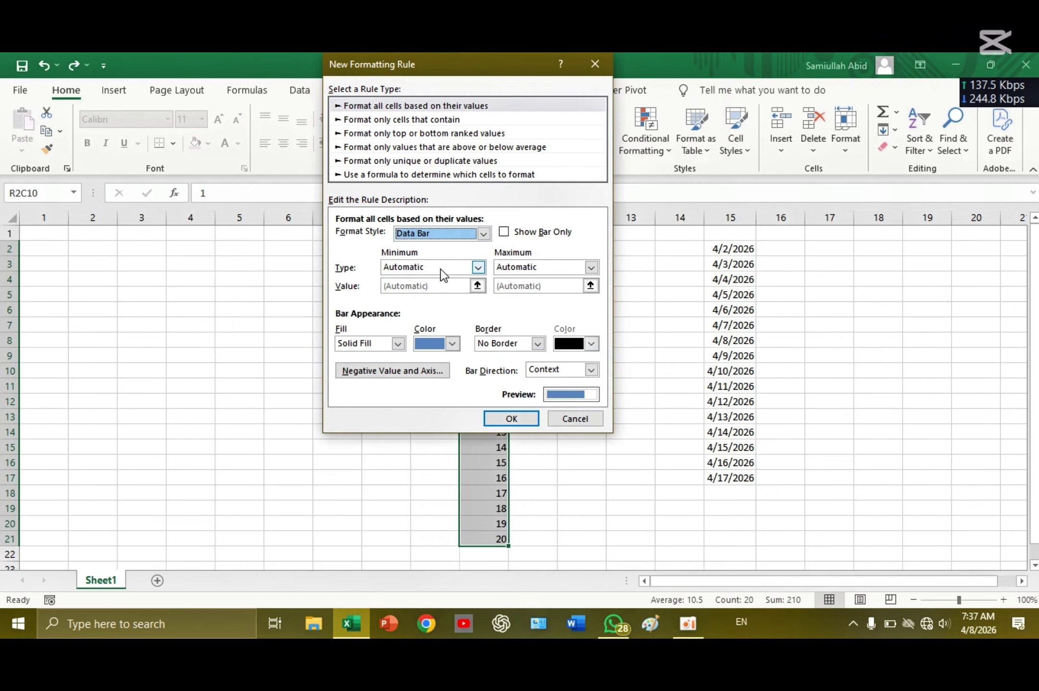
click(398, 344)
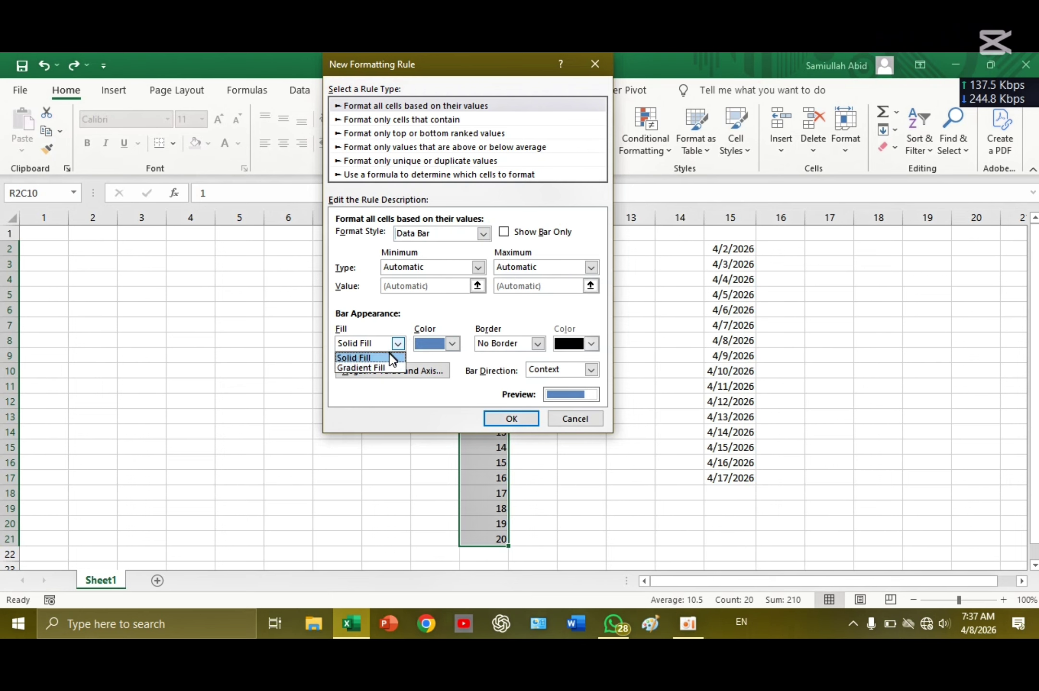
click(396, 357)
click(452, 343)
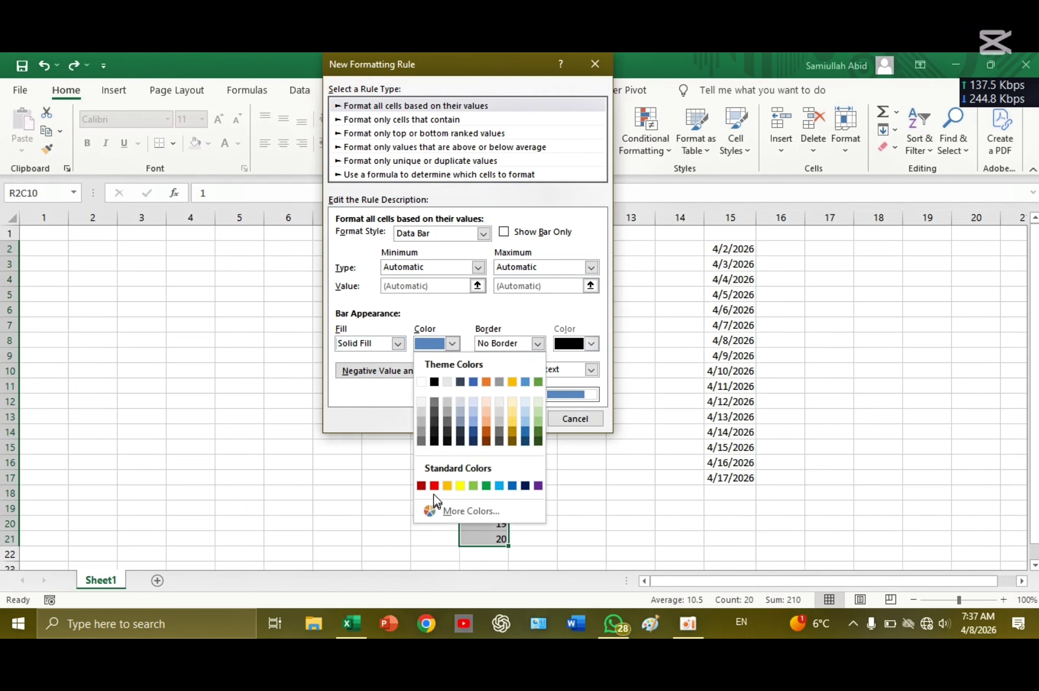
key(Escape)
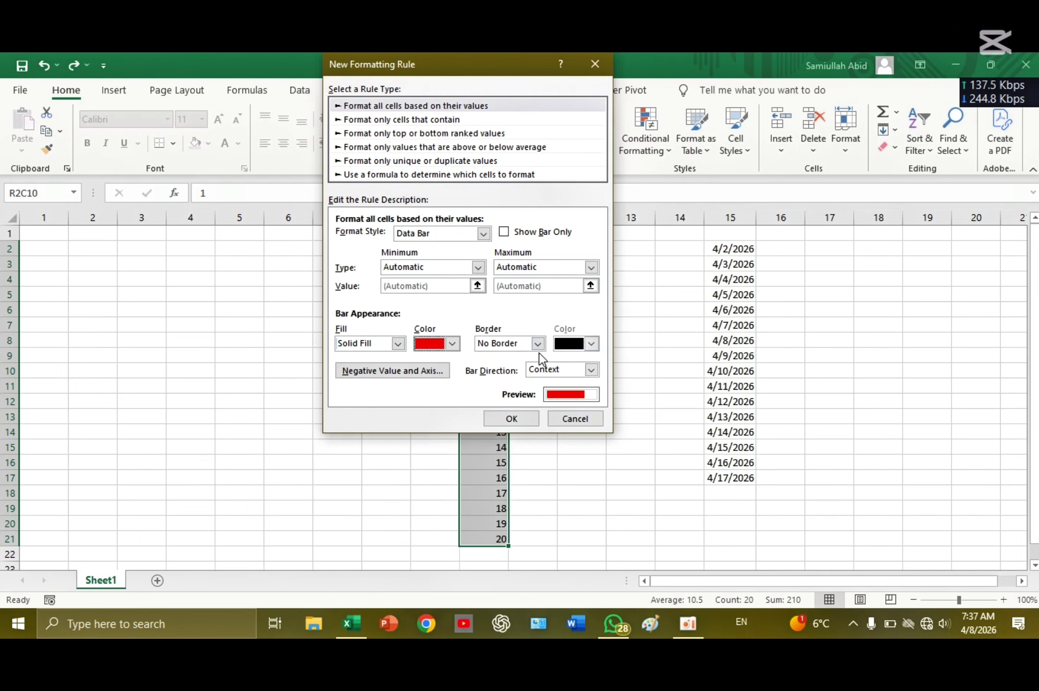
click(511, 419)
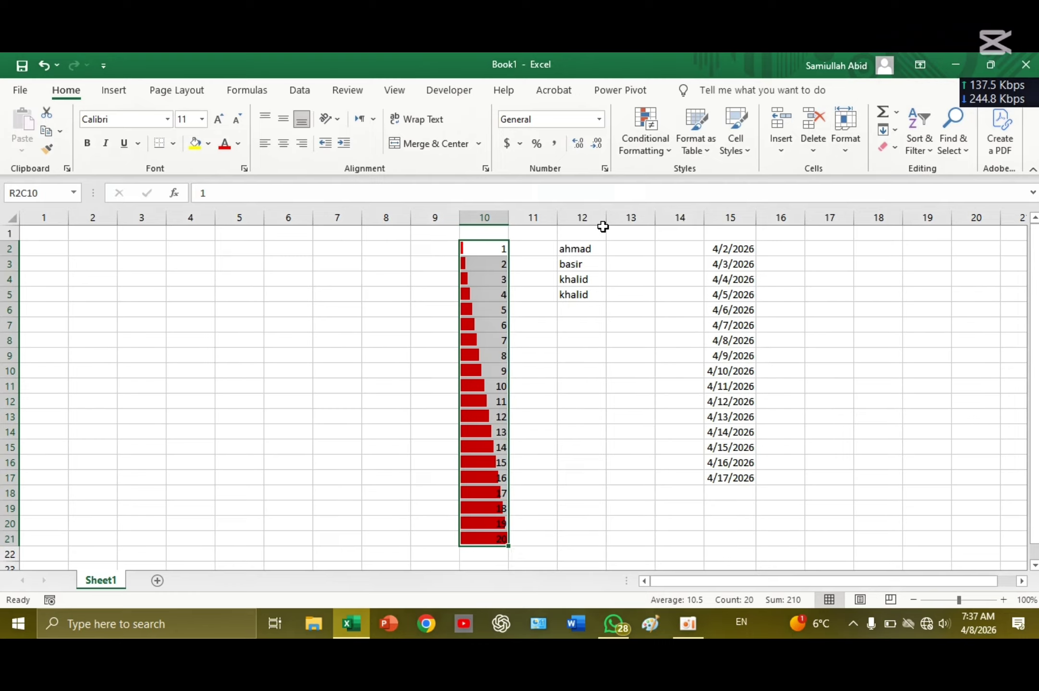
Apply a new Icon Sets rule to the column 10 numbers using an empty signal meter, a yellow exclamation mark and a green check mark.
click(646, 125)
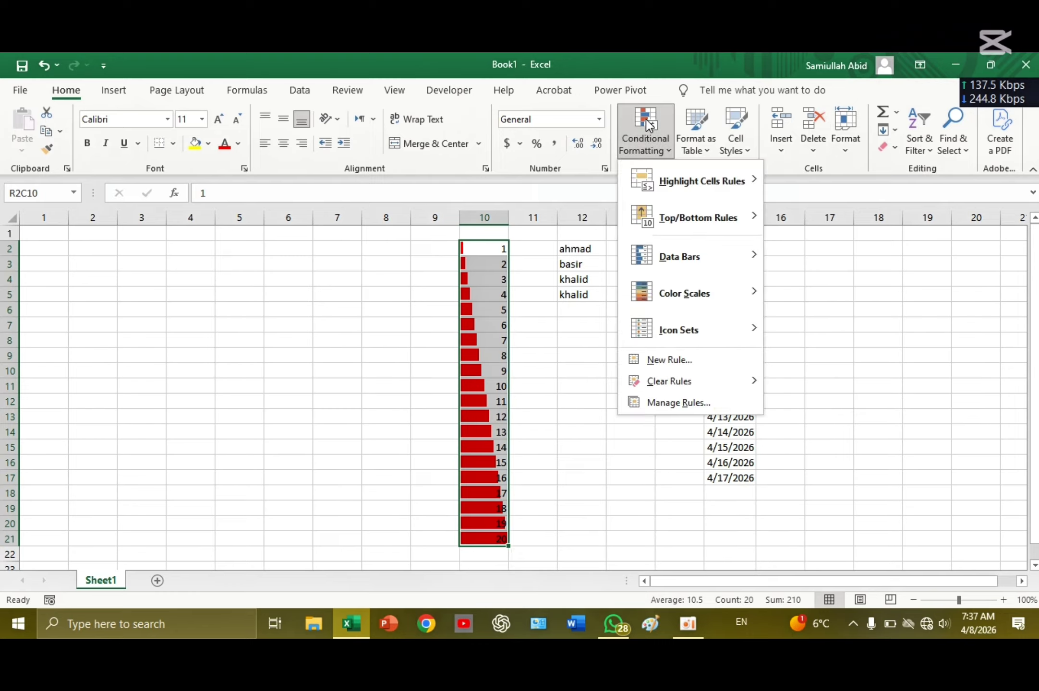
click(699, 357)
click(420, 268)
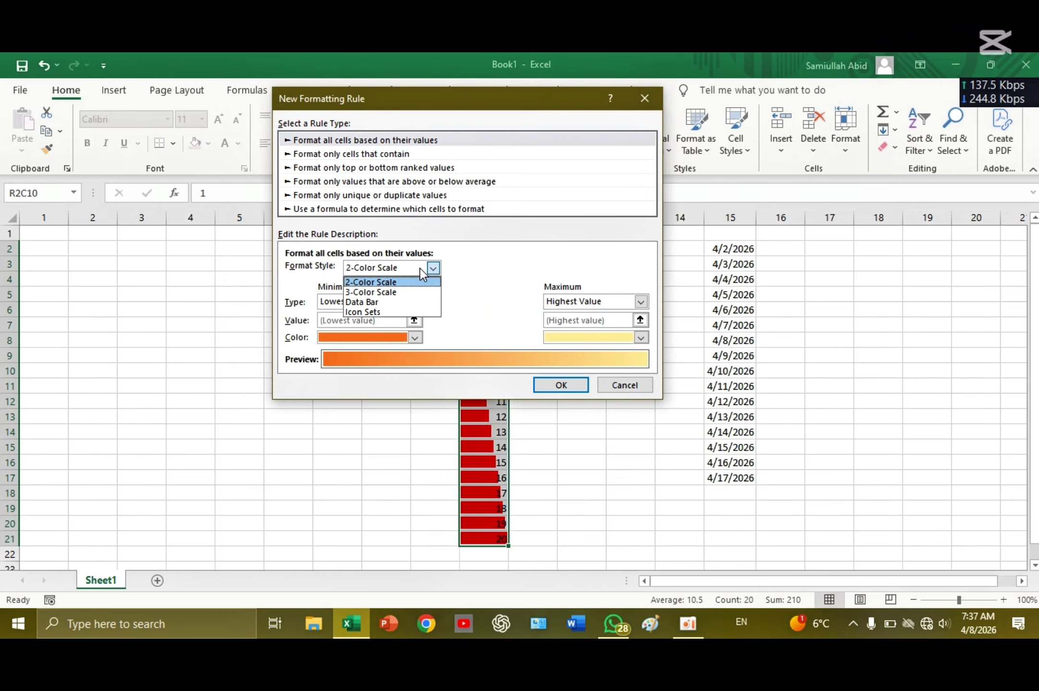
click(387, 312)
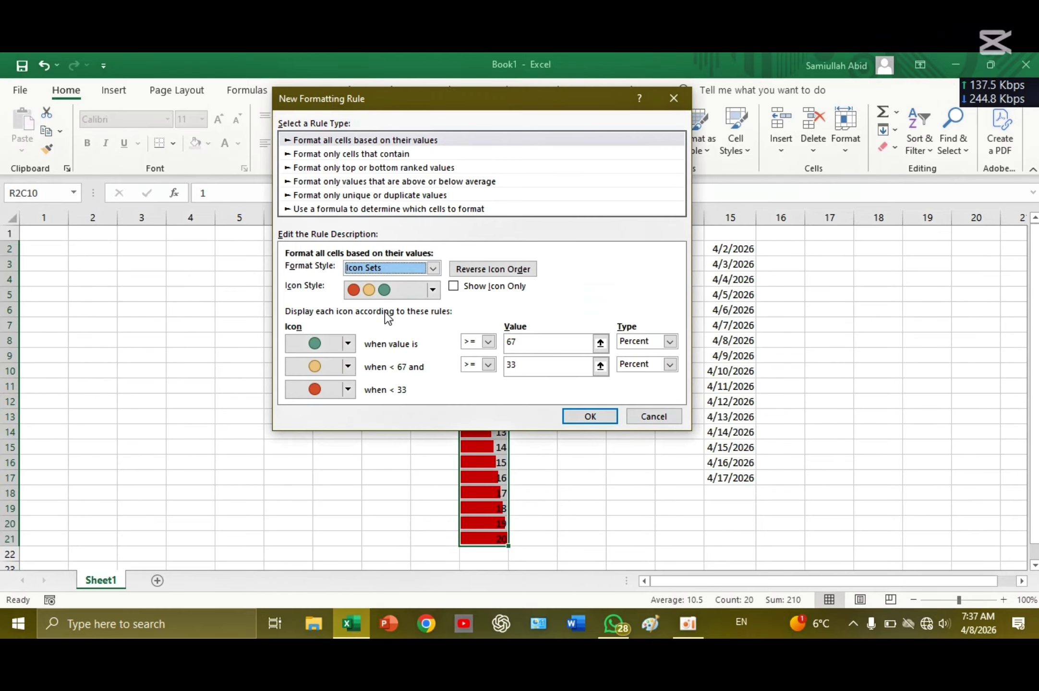
click(347, 343)
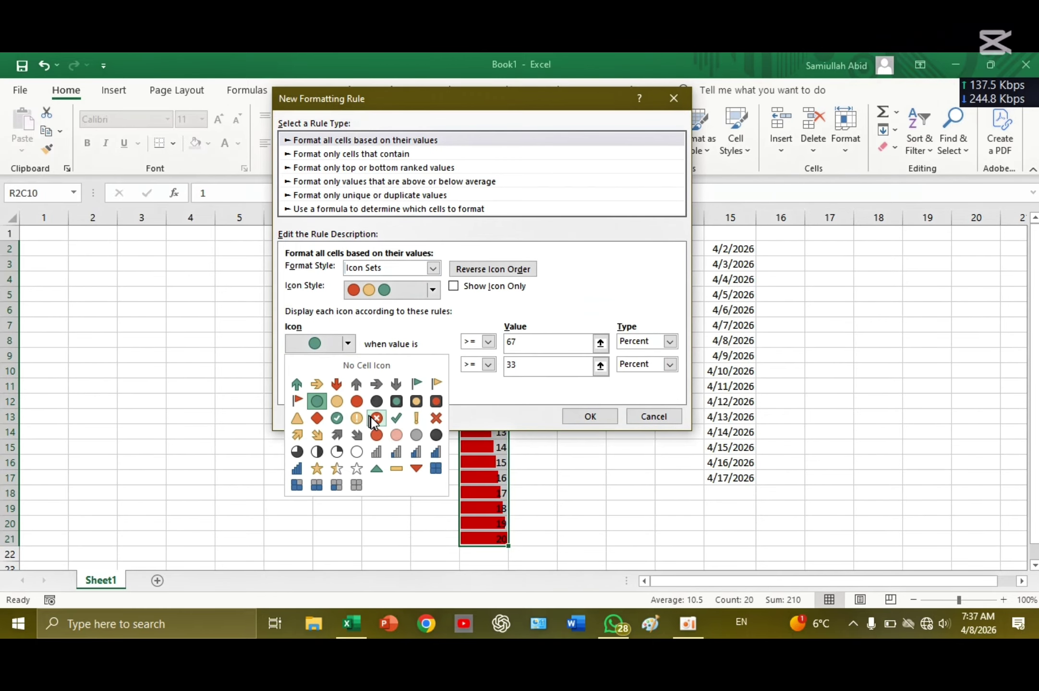
click(383, 455)
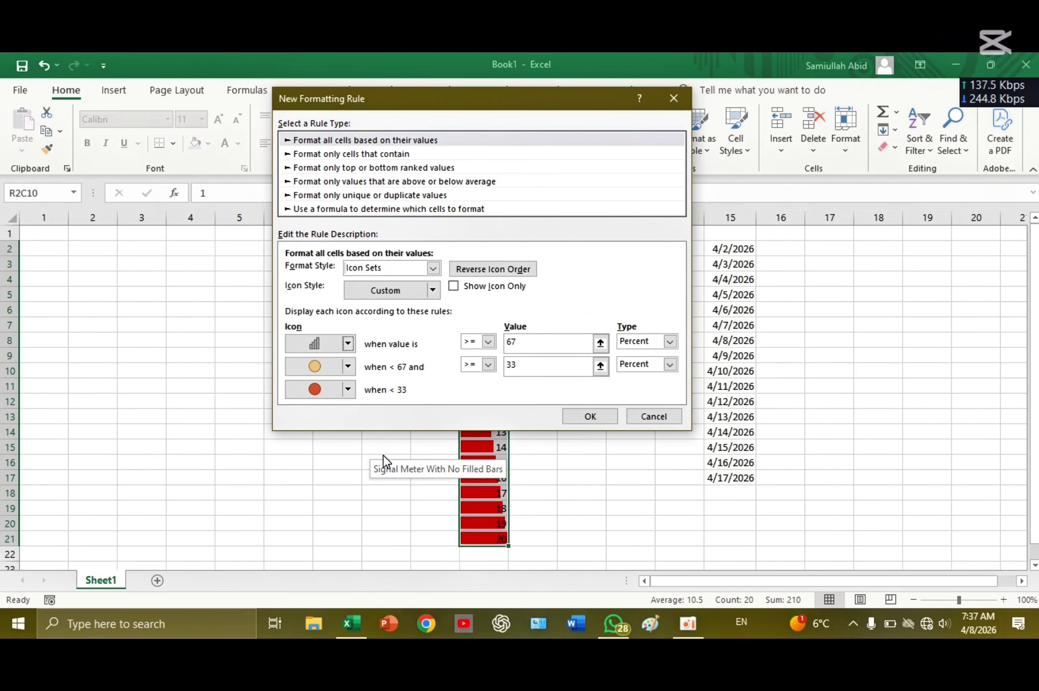
click(347, 366)
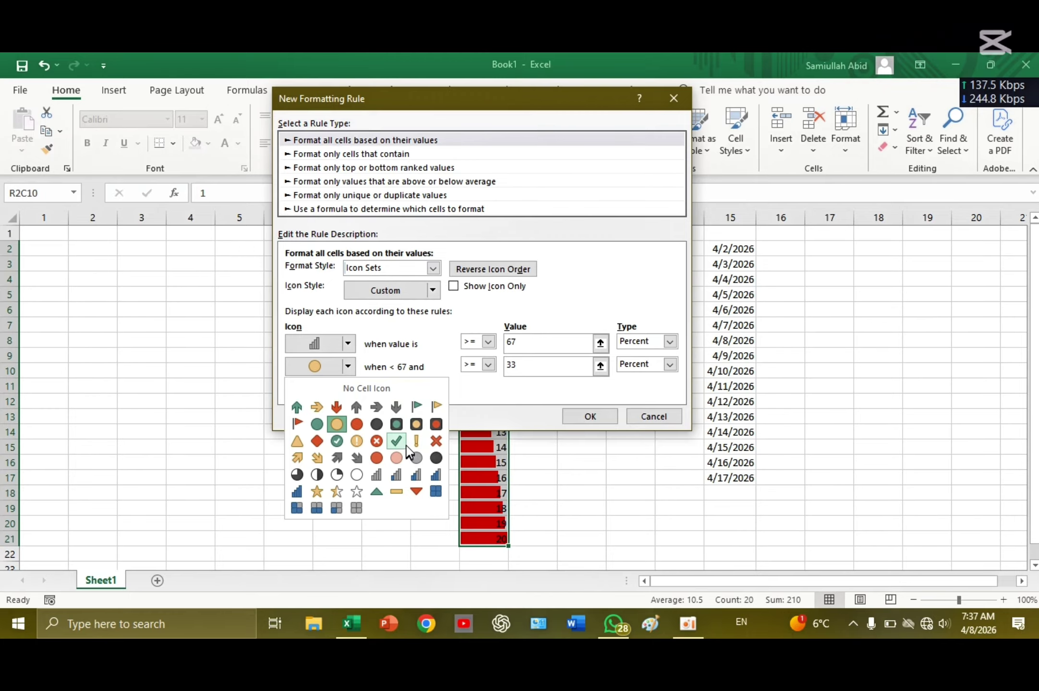
click(415, 441)
click(347, 389)
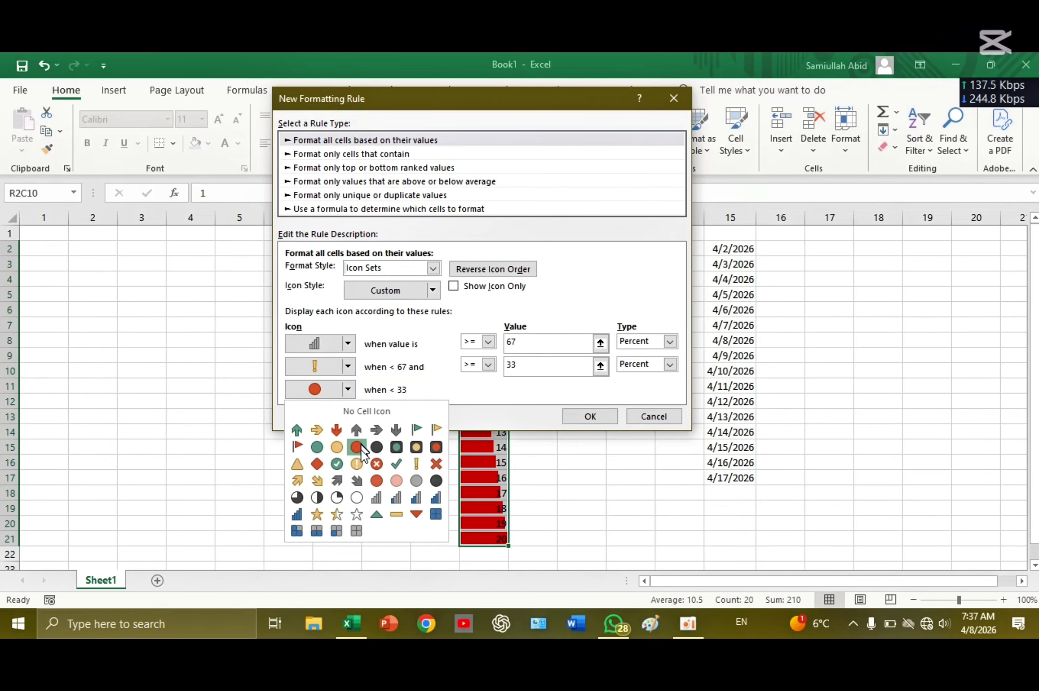
click(394, 464)
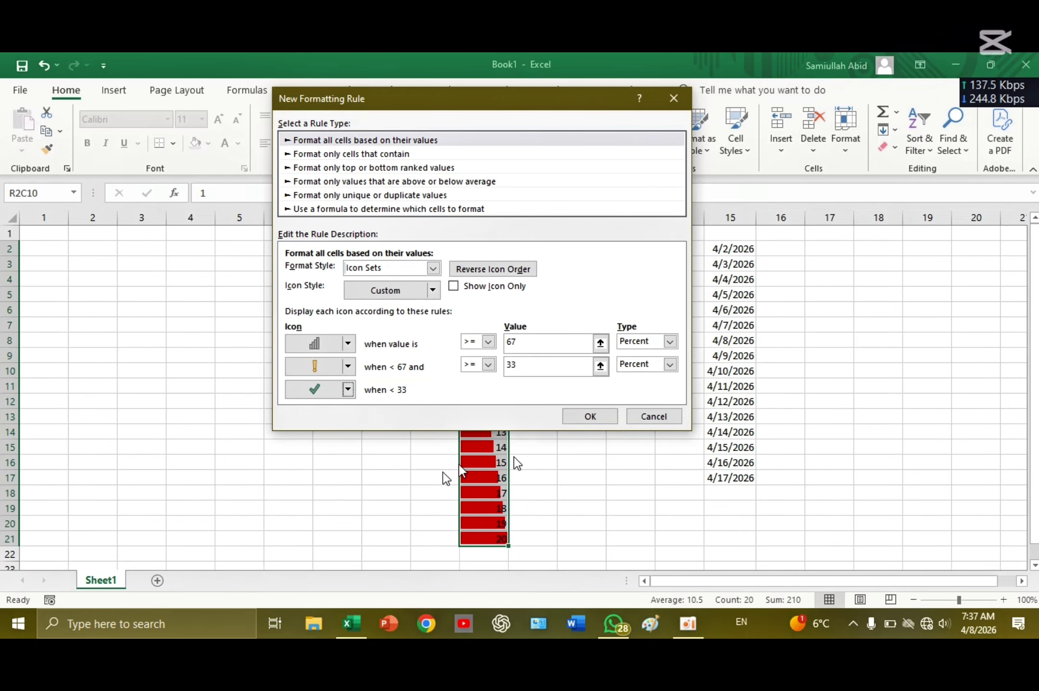
click(590, 416)
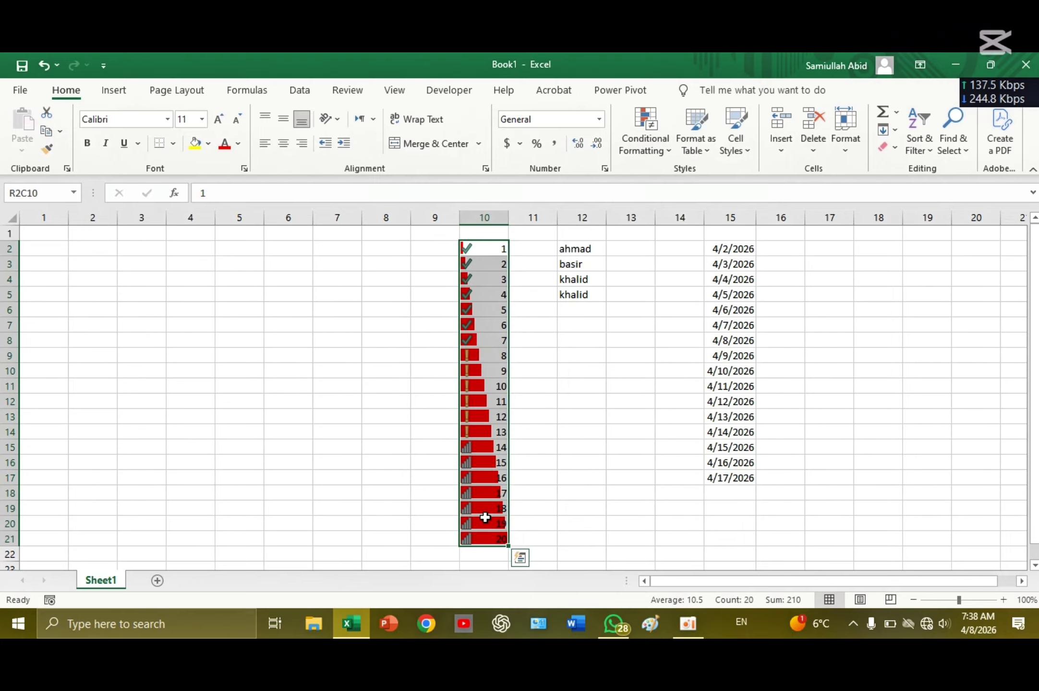
Undo the icon set and data bar rules on the column 10 numbers, and restore both.
key(ctrl+z)
key(ctrl+z)
click(663, 148)
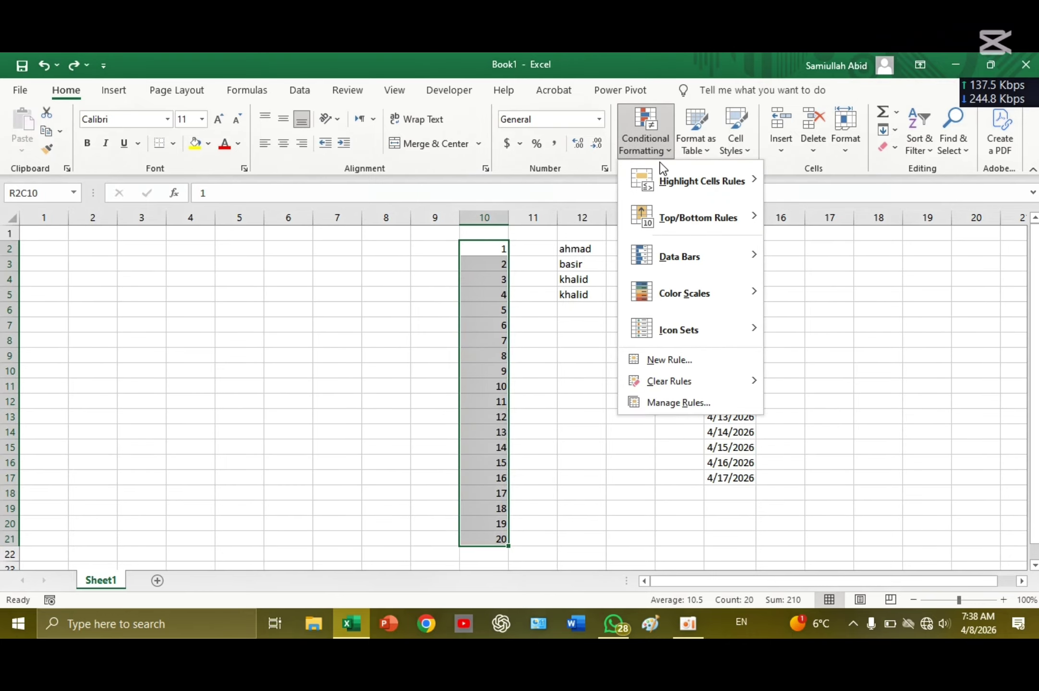
click(589, 389)
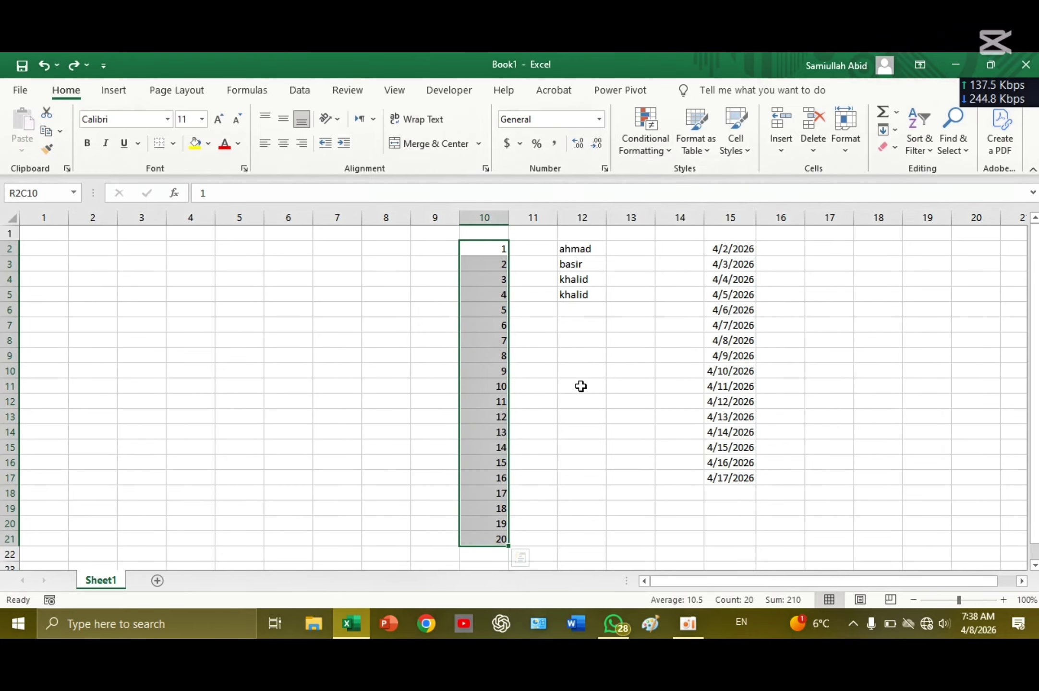
key(ctrl+y)
key(ctrl+y)
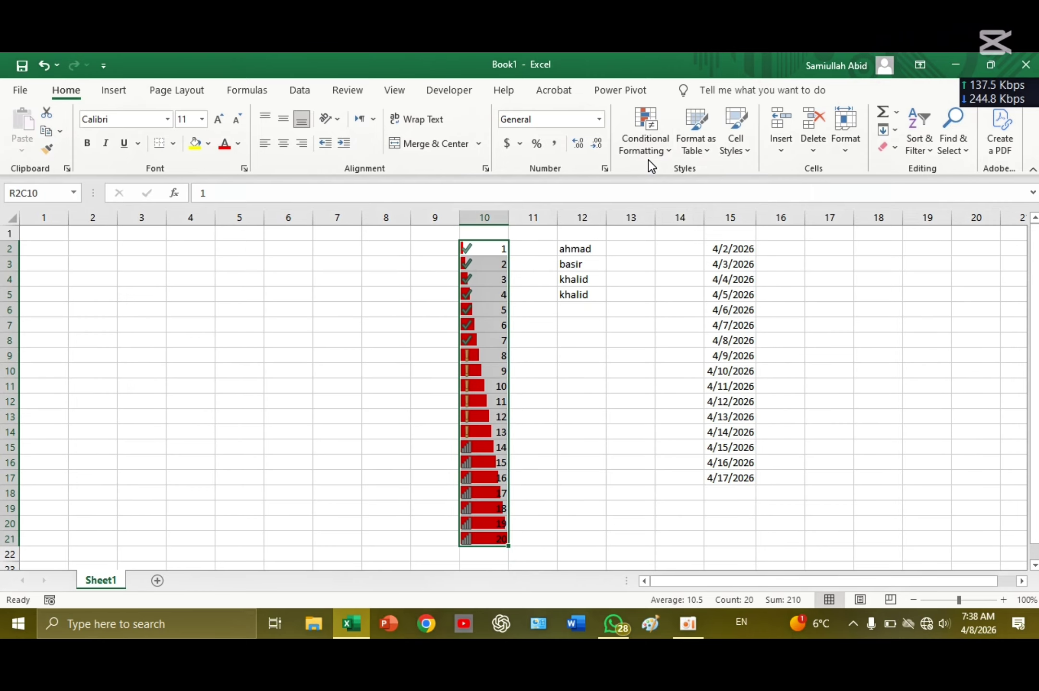
Clear the conditional formatting rules from the selected column 10 numbers.
click(648, 157)
mouse_move(706, 380)
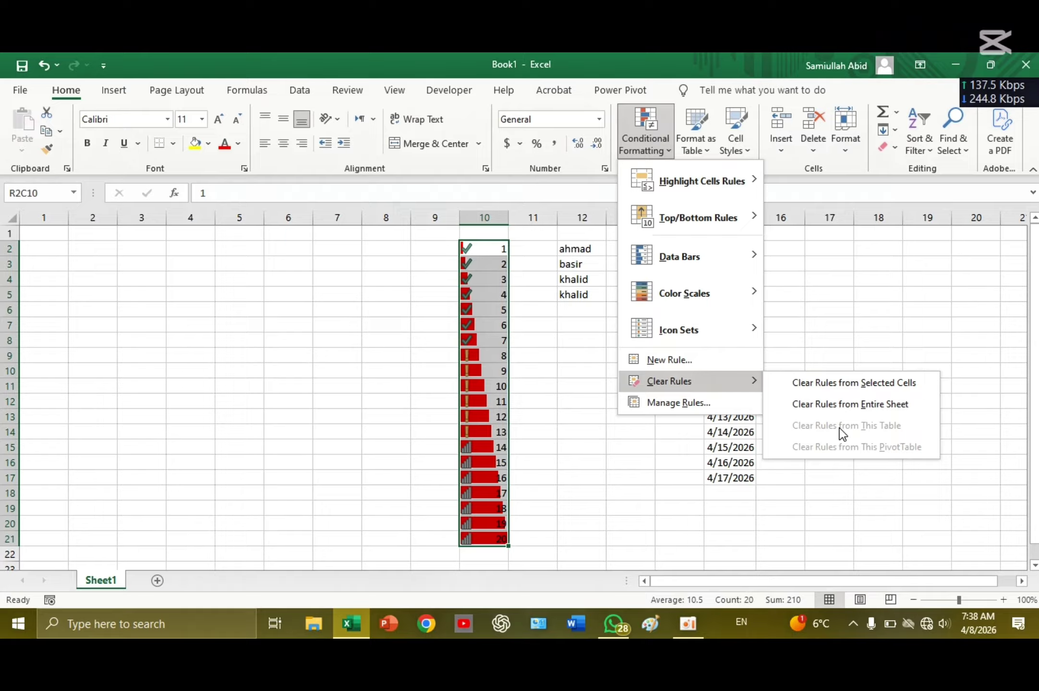
click(844, 388)
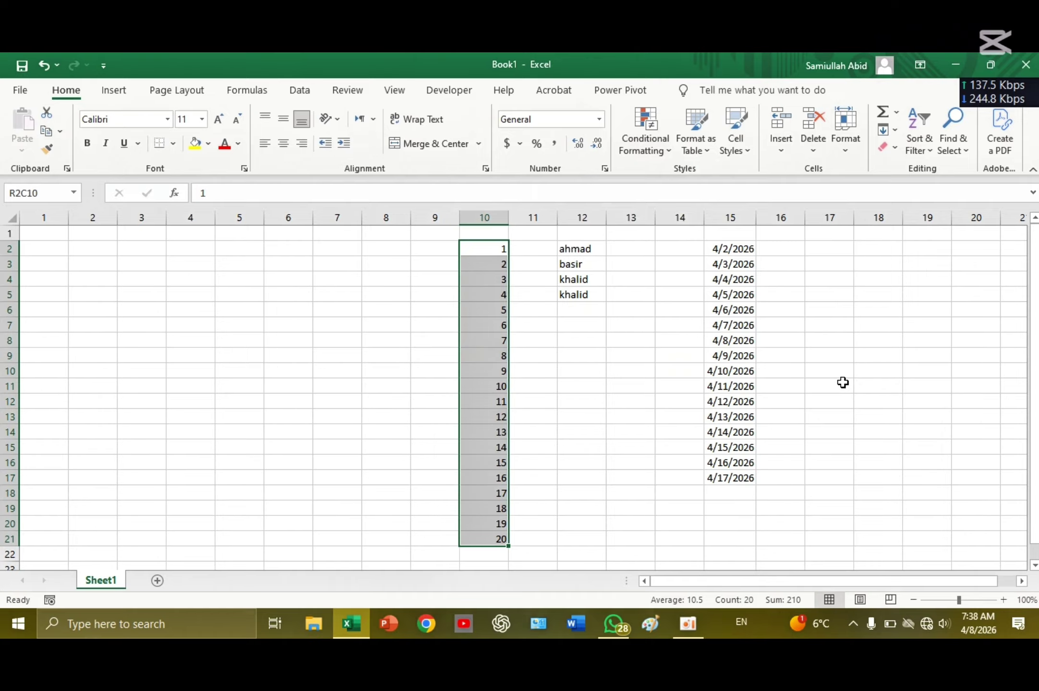
Add an Above Average rule with light red fill, plus white-red and green-yellow-red color scales, to the column 10 numbers.
click(646, 130)
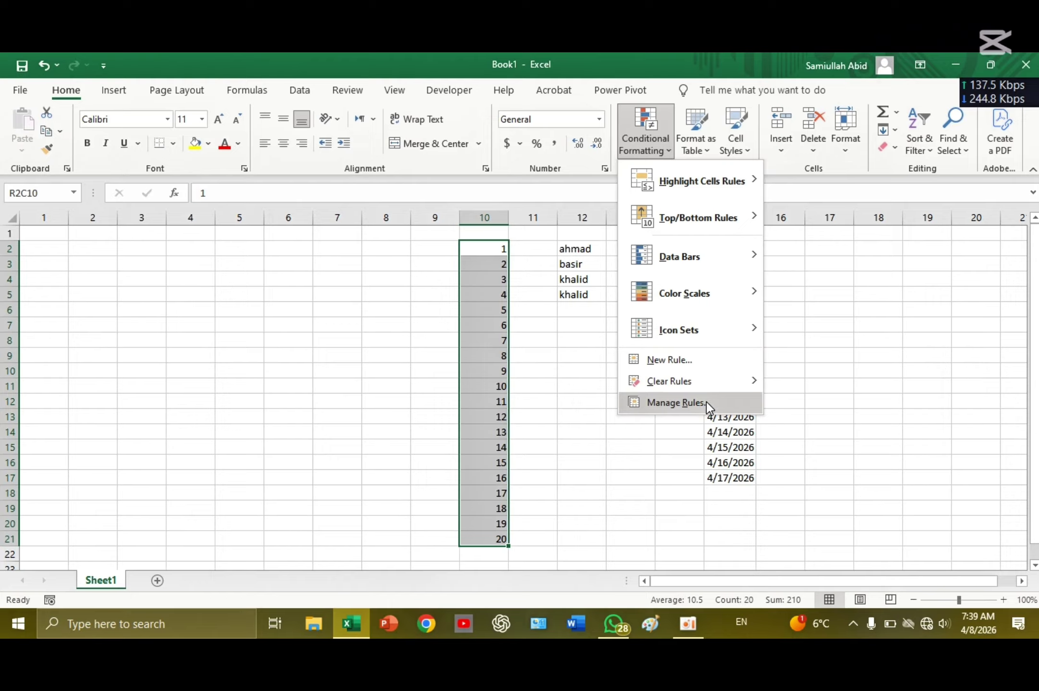
mouse_move(697, 213)
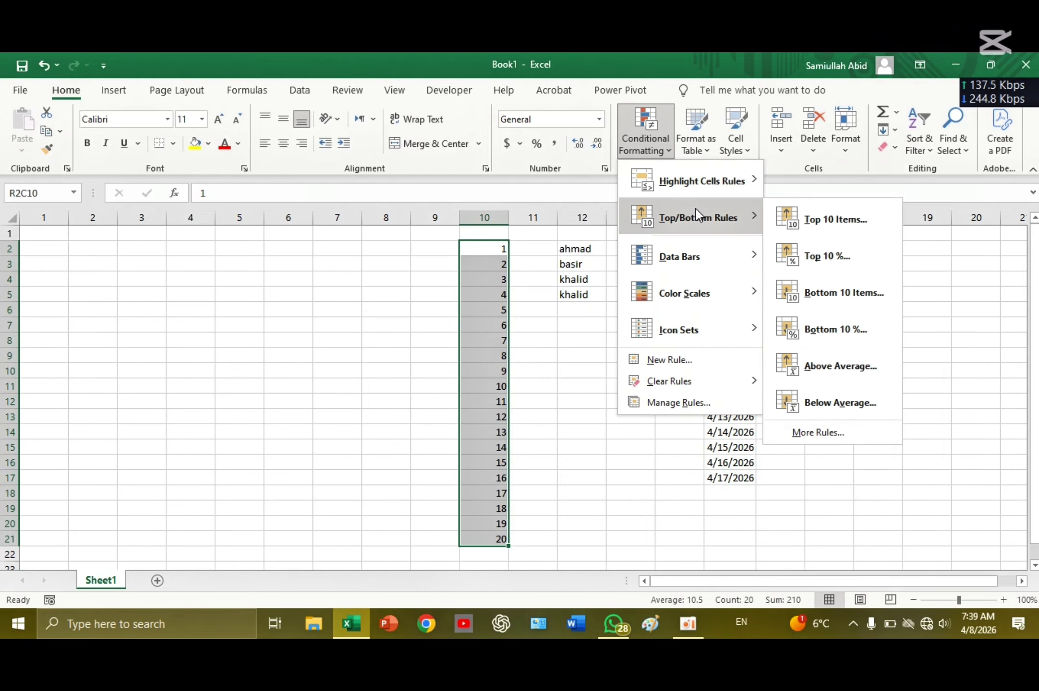
click(853, 379)
click(530, 279)
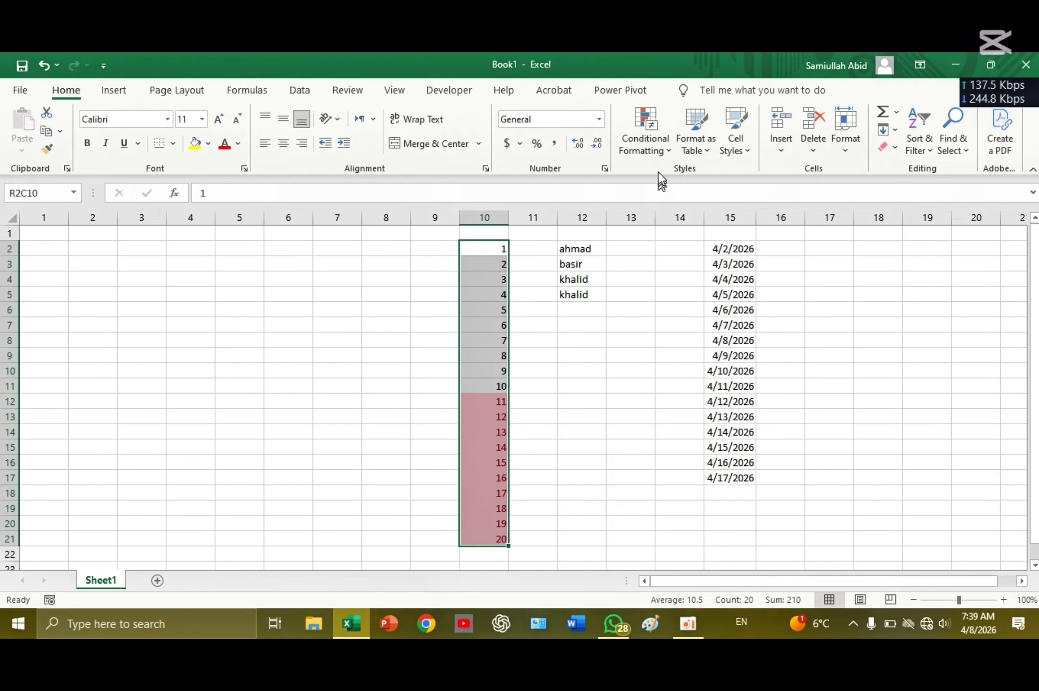
click(663, 146)
mouse_move(721, 292)
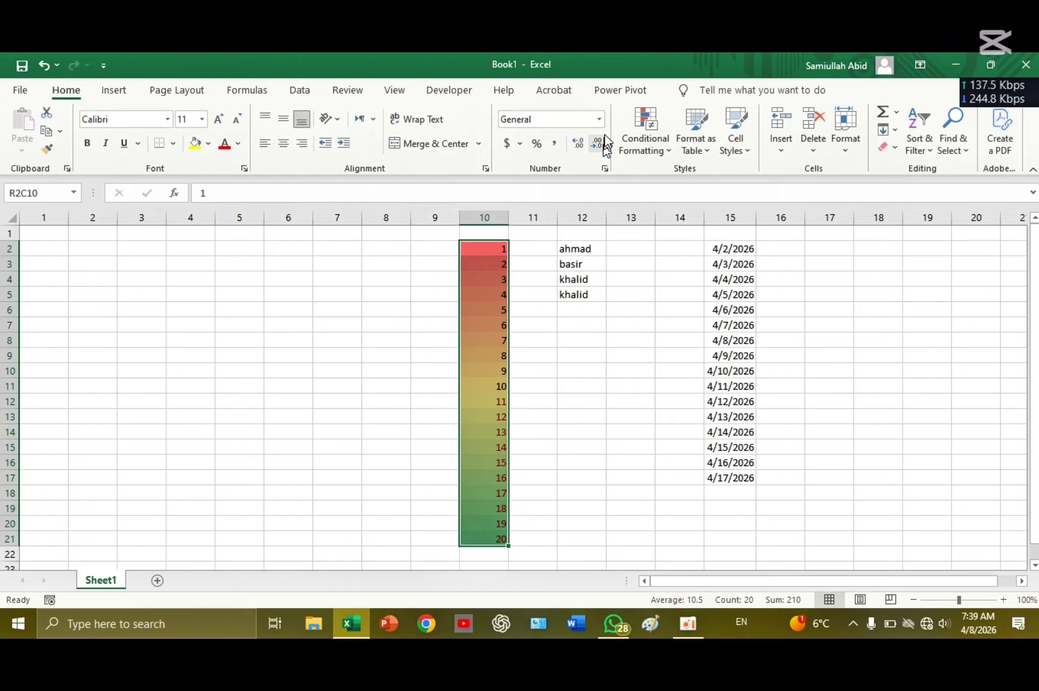
Delete the red-to-white graded color scale rule in the Conditional Formatting Rules Manager.
click(638, 132)
click(684, 405)
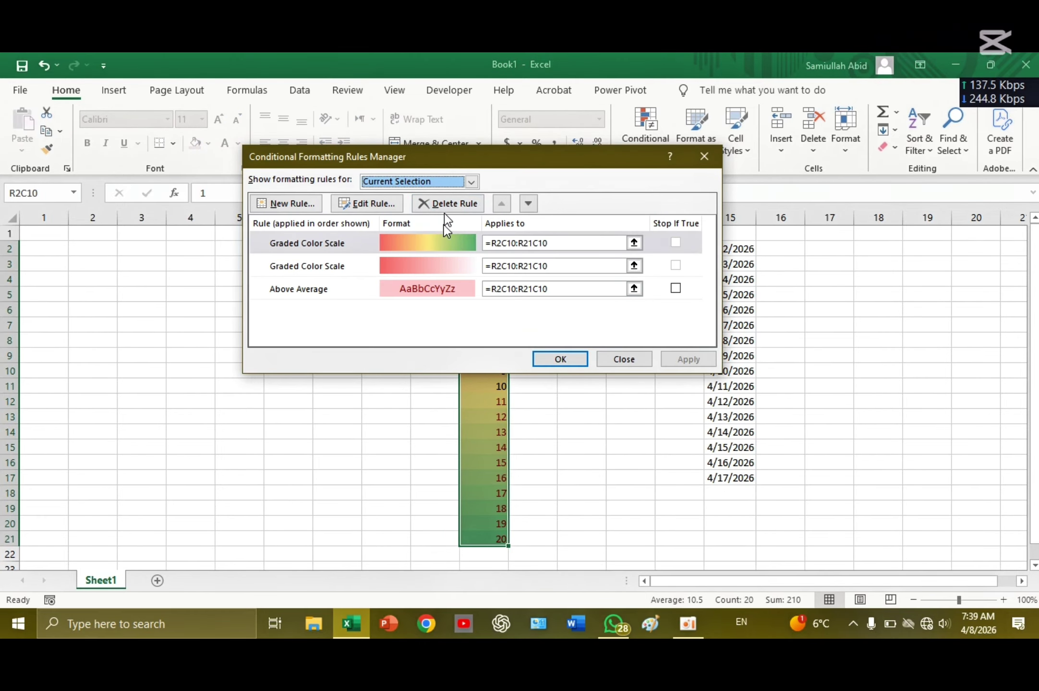
click(341, 266)
click(454, 206)
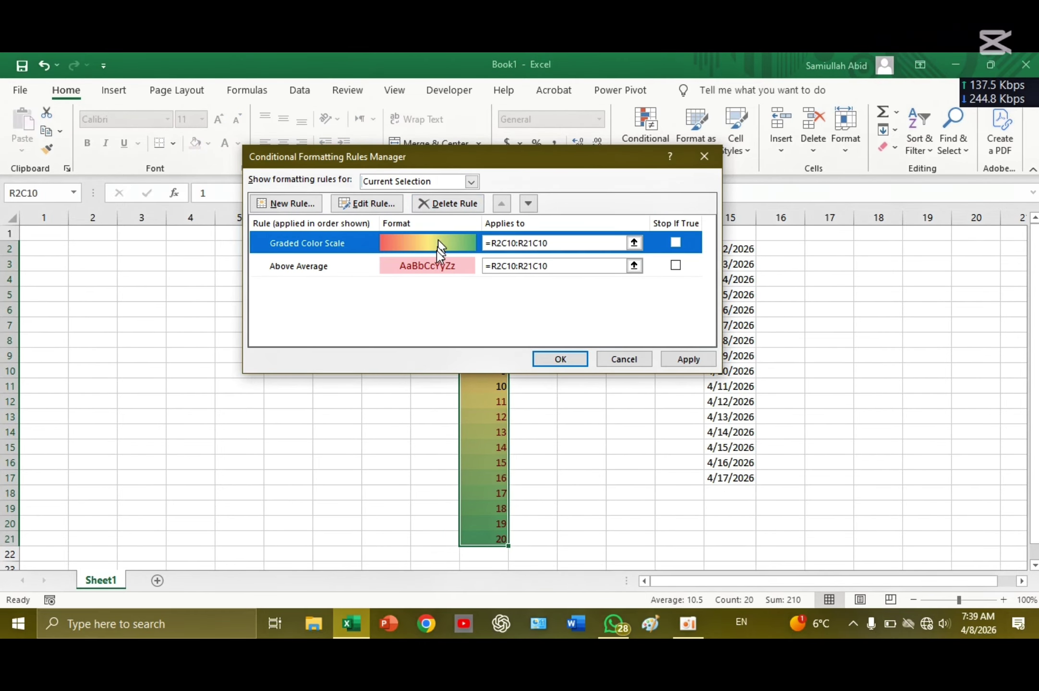
Move the Above Average rule ahead of the graded color scale and apply the new order.
click(435, 265)
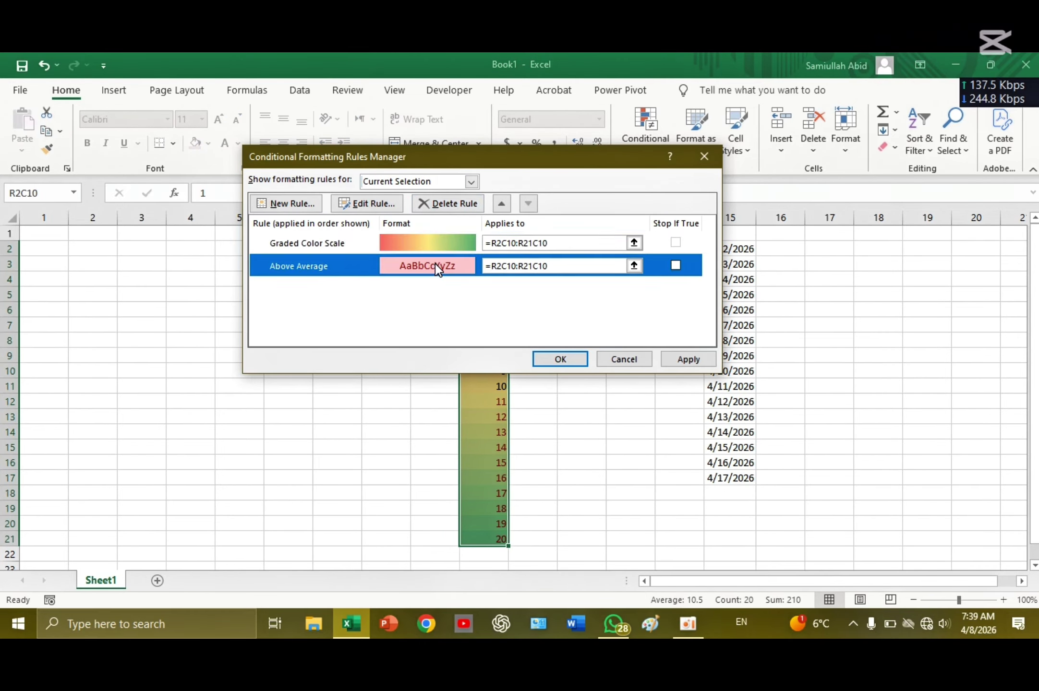
click(501, 204)
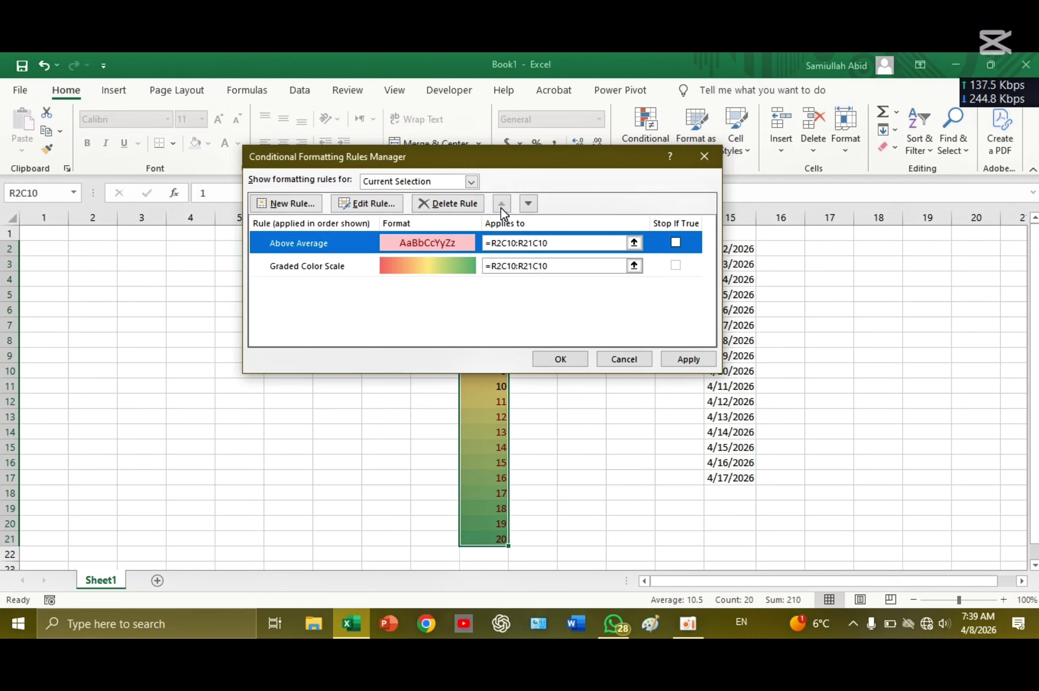
click(690, 359)
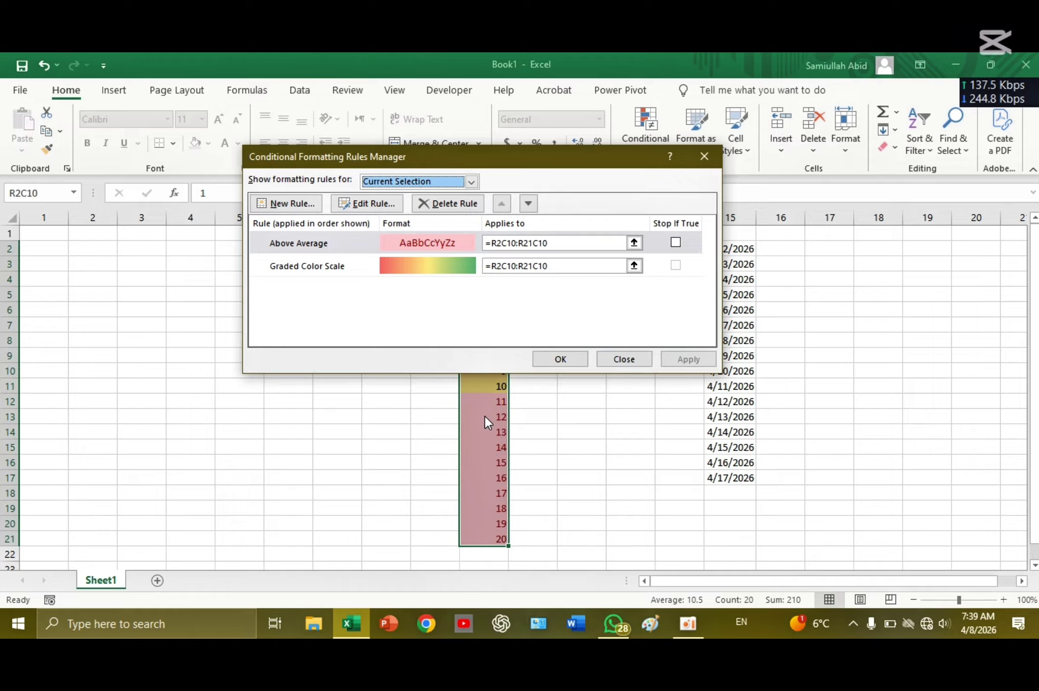
Move the Above Average rule back below the graded color scale, apply the order and close the rules manager.
click(528, 203)
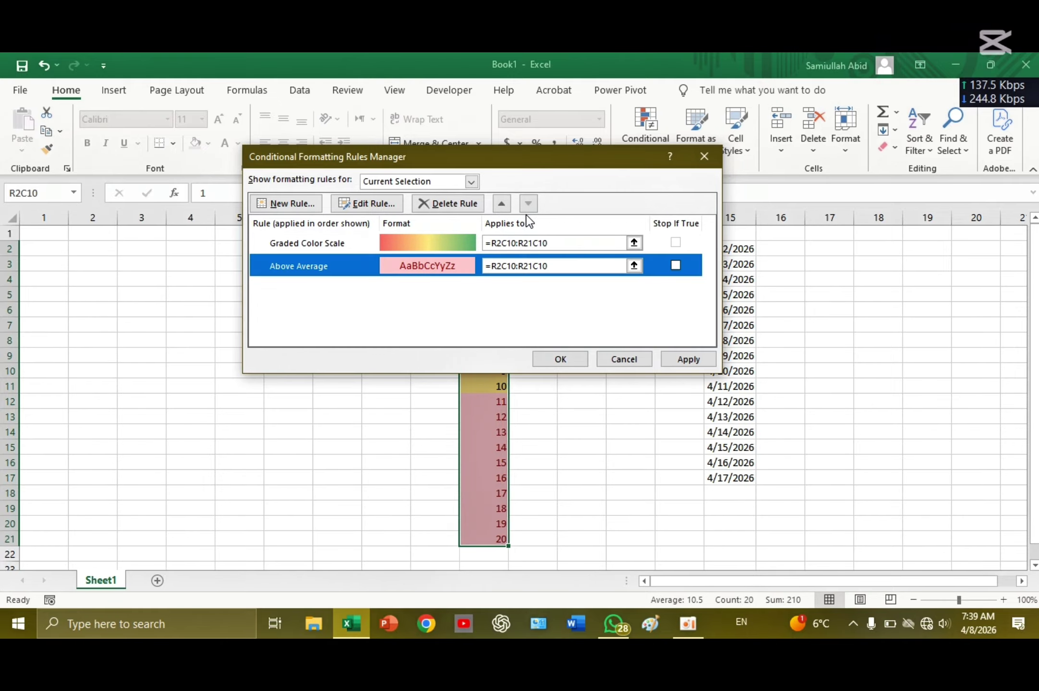
click(685, 361)
click(622, 360)
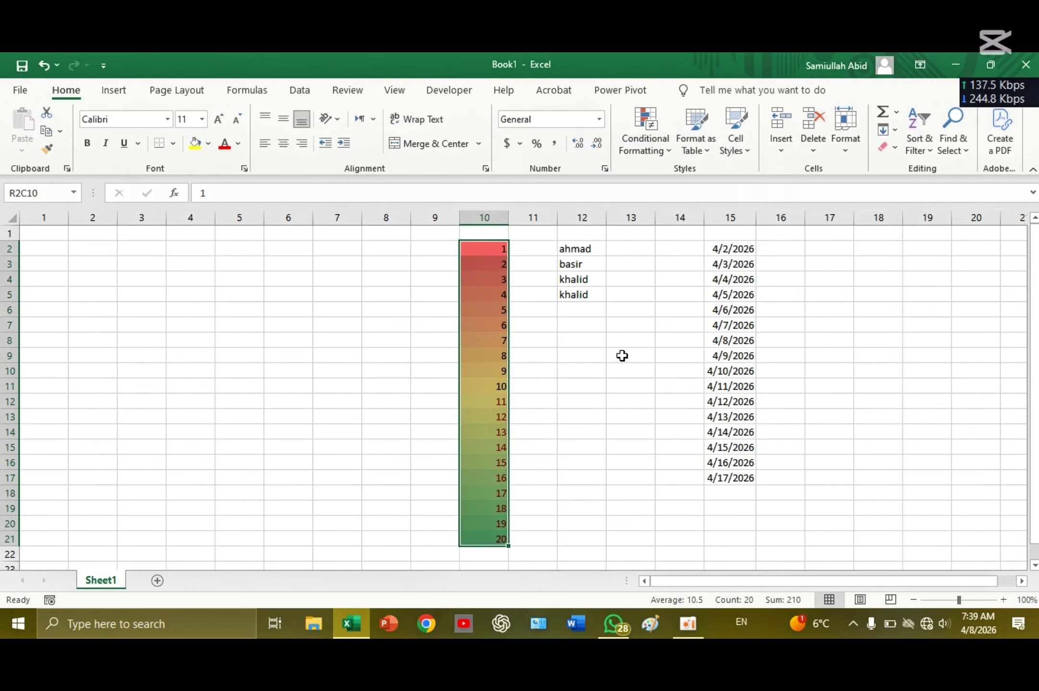
click(646, 139)
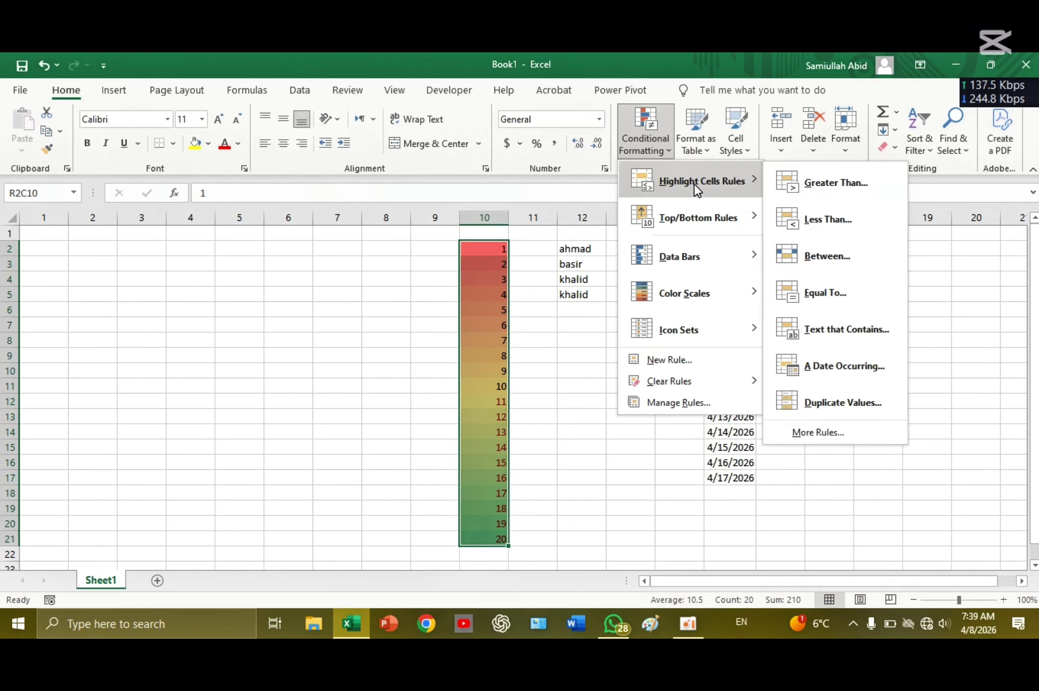
mouse_move(715, 204)
mouse_move(701, 301)
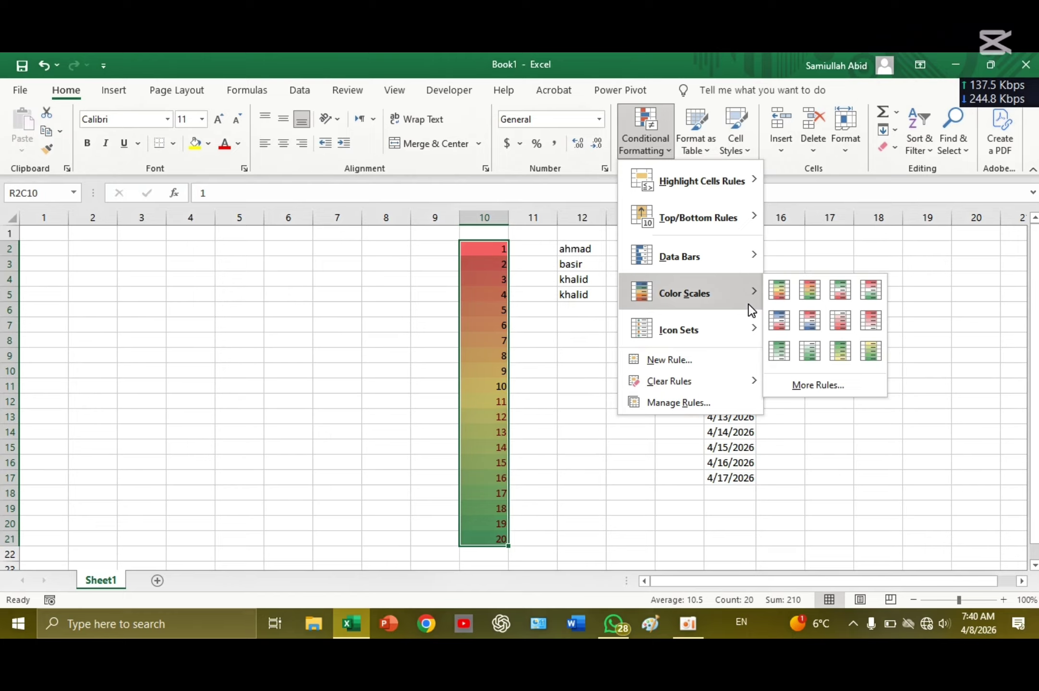
click(605, 305)
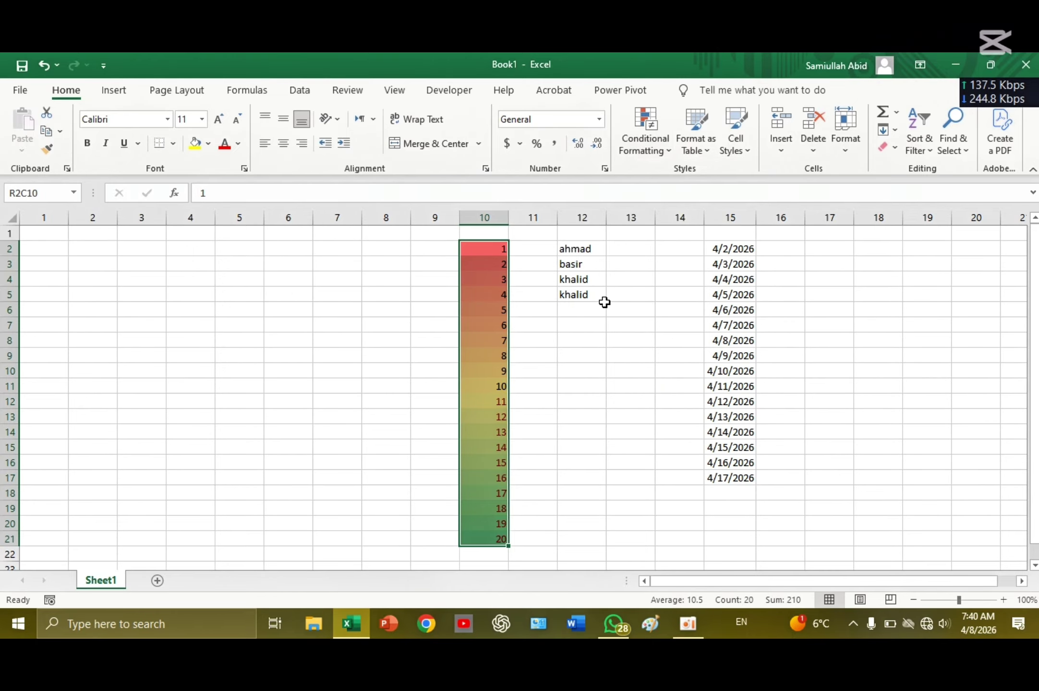